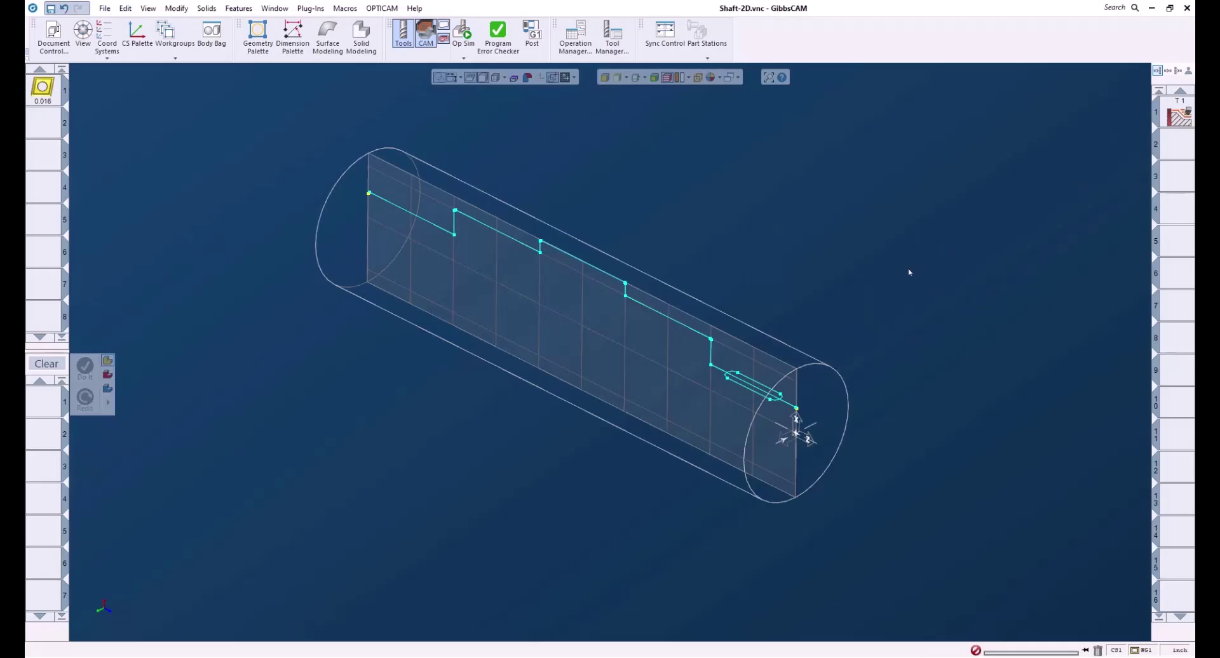
Play the turning operation in Op Sim and save the machined result as a facet body.
middle_click_drag(804, 260, 672, 223)
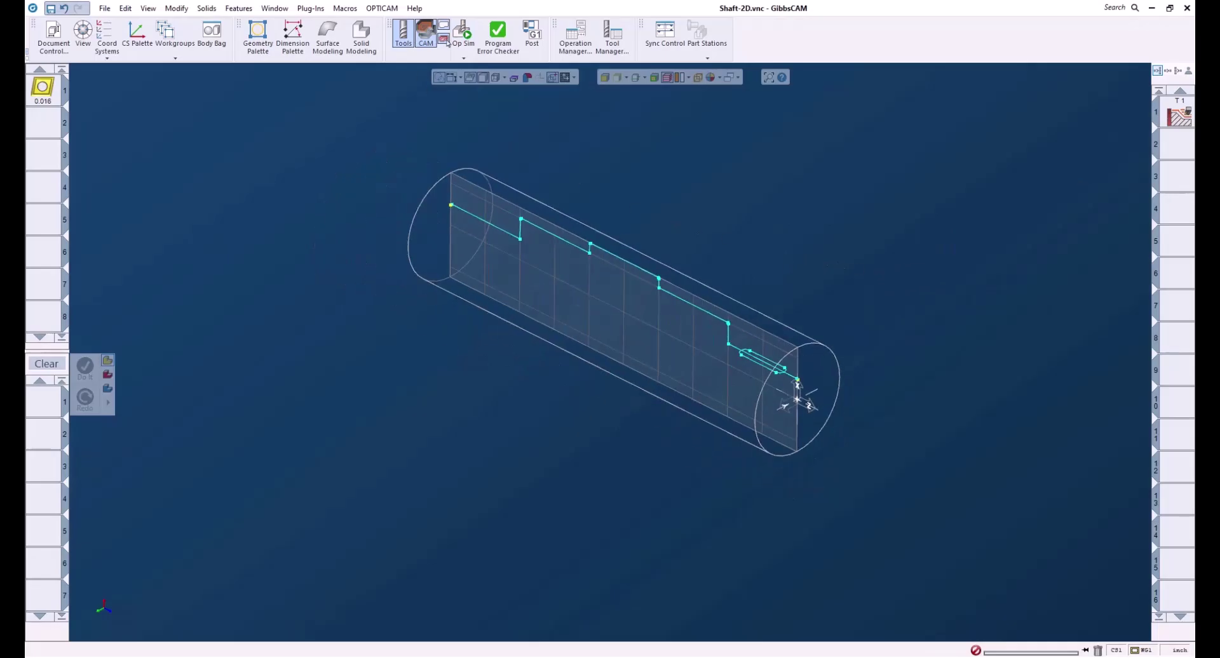
left_click(463, 32)
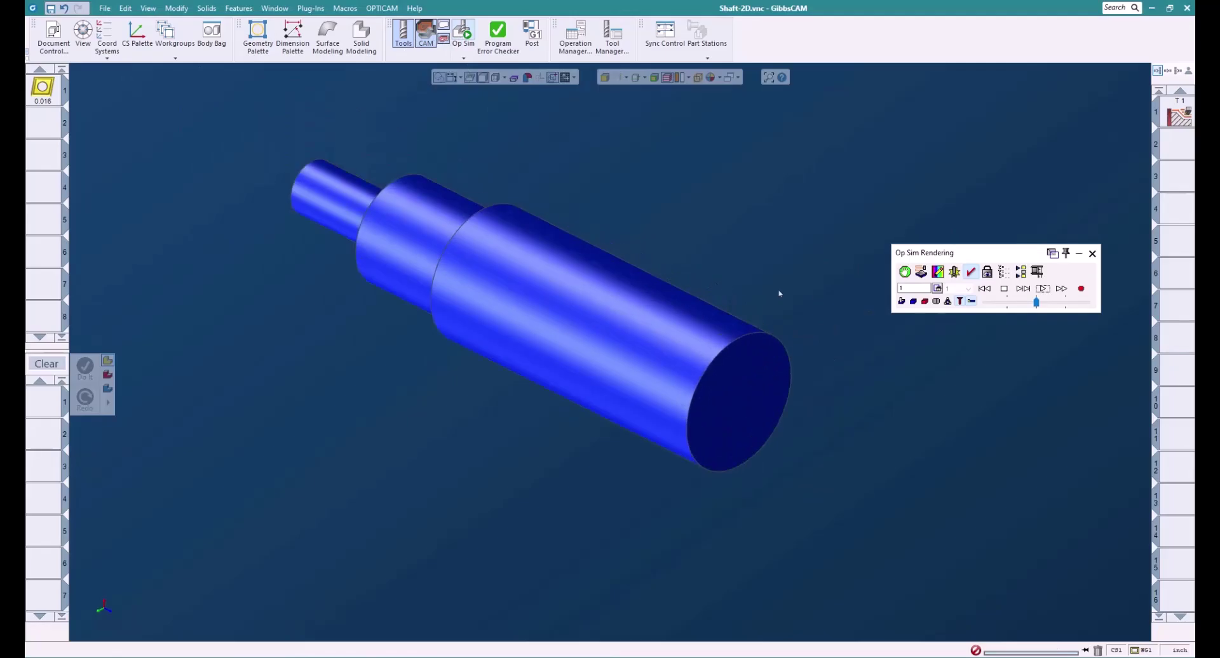
left_click(1044, 289)
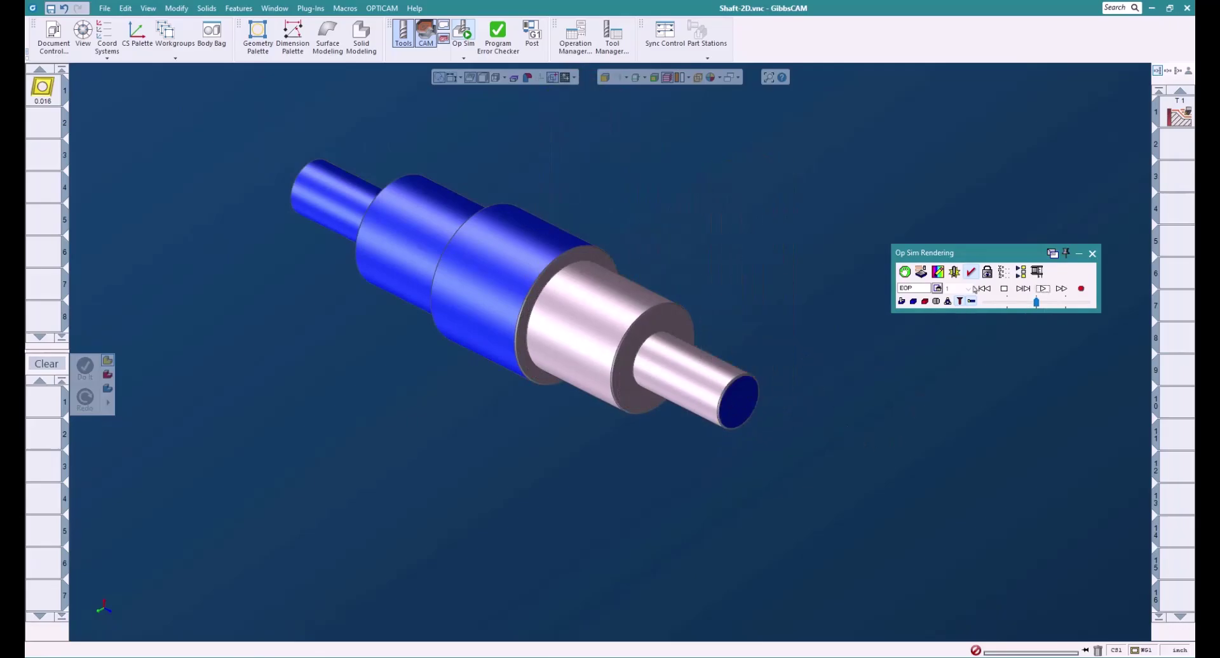
right_click(991, 256)
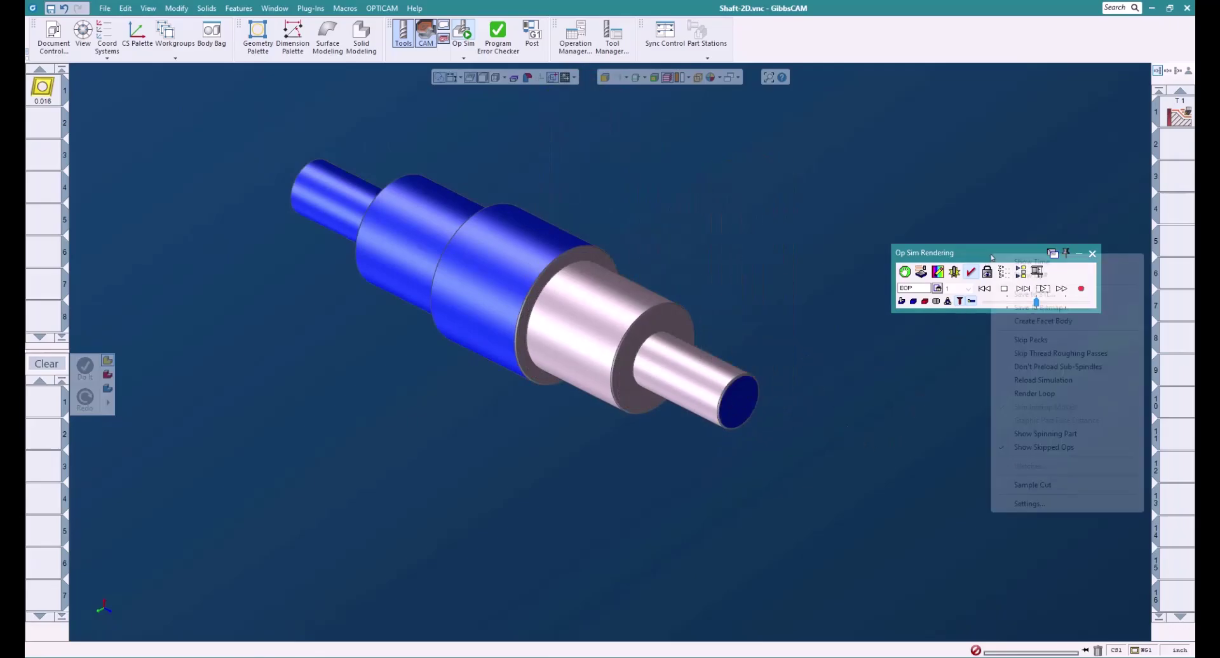
left_click(1032, 322)
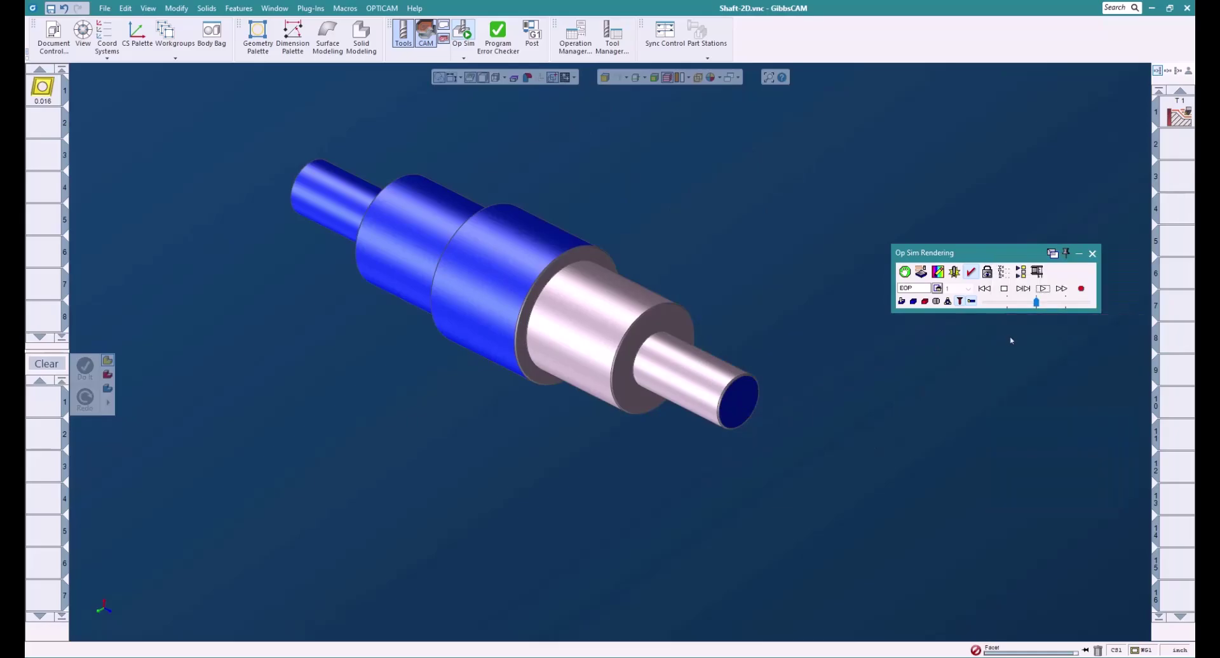
left_click(1091, 254)
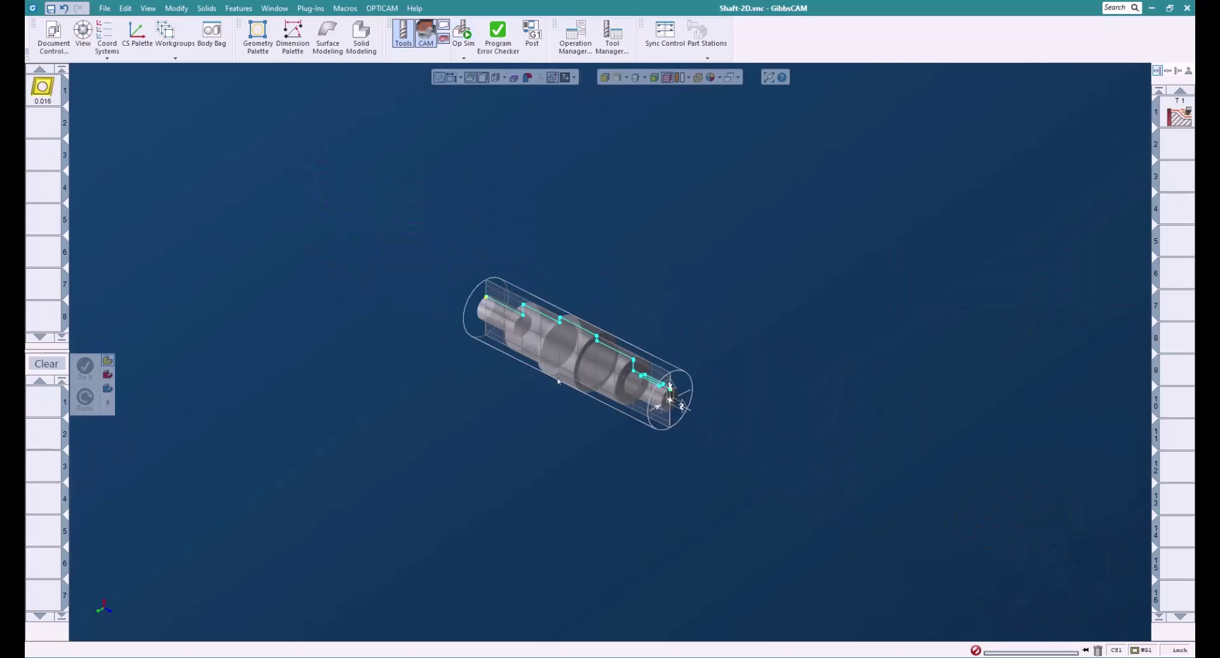
scroll(568, 372, "down", 2)
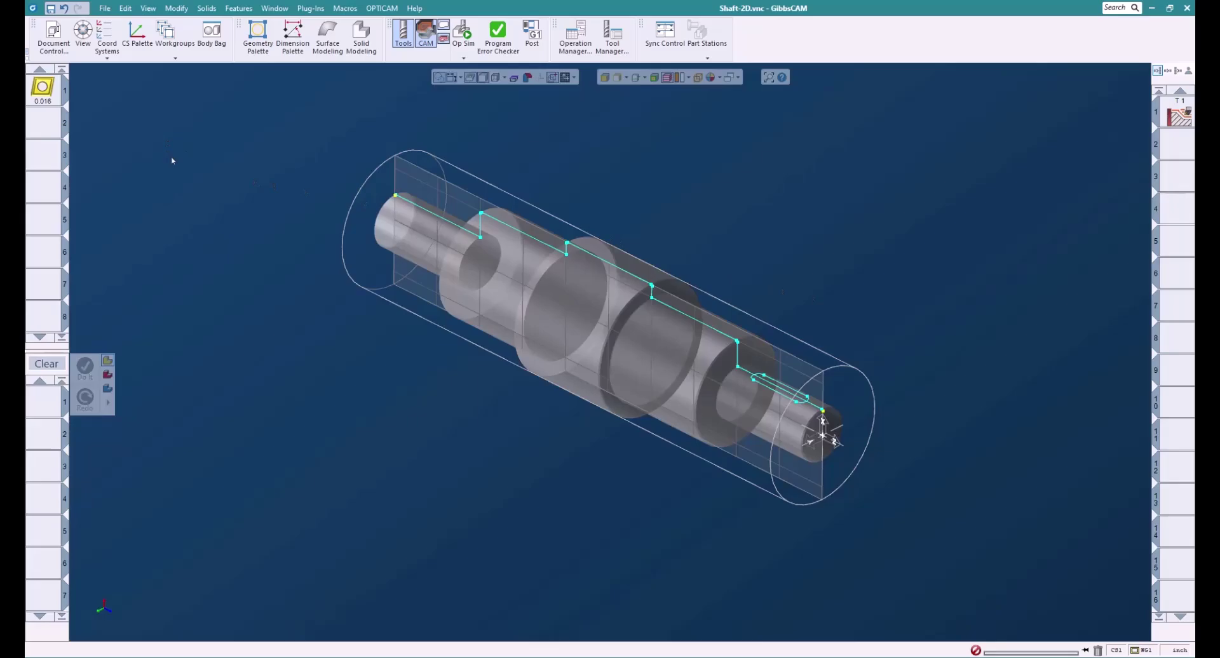
left_click(105, 8)
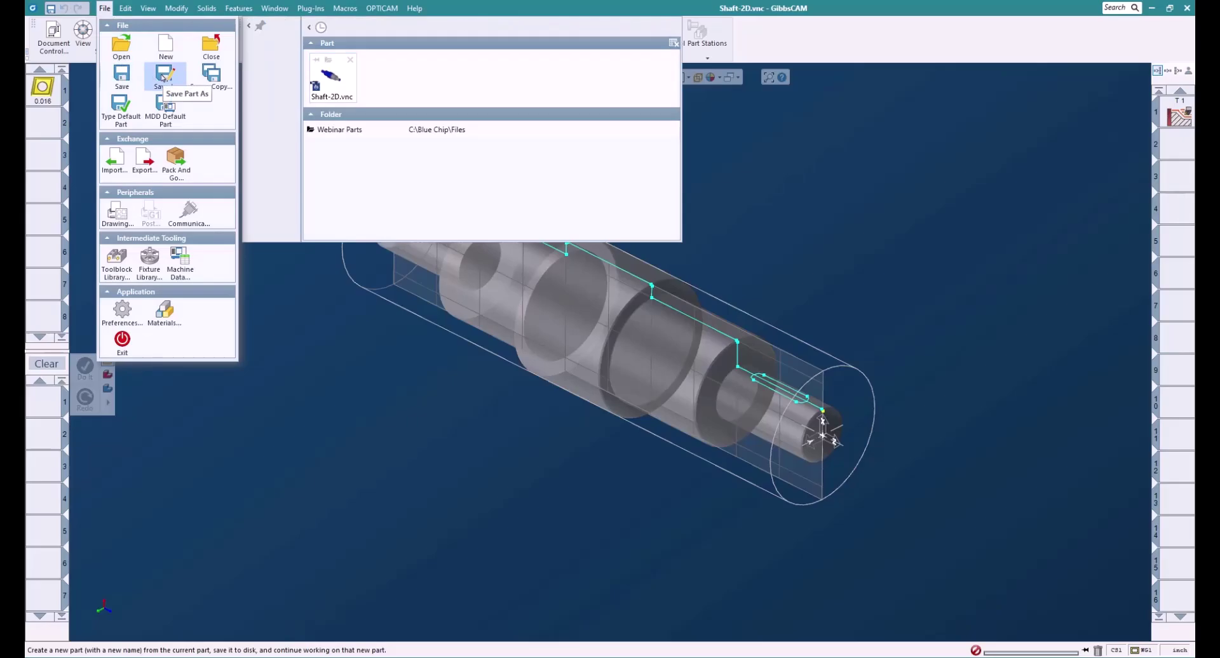
left_click(448, 423)
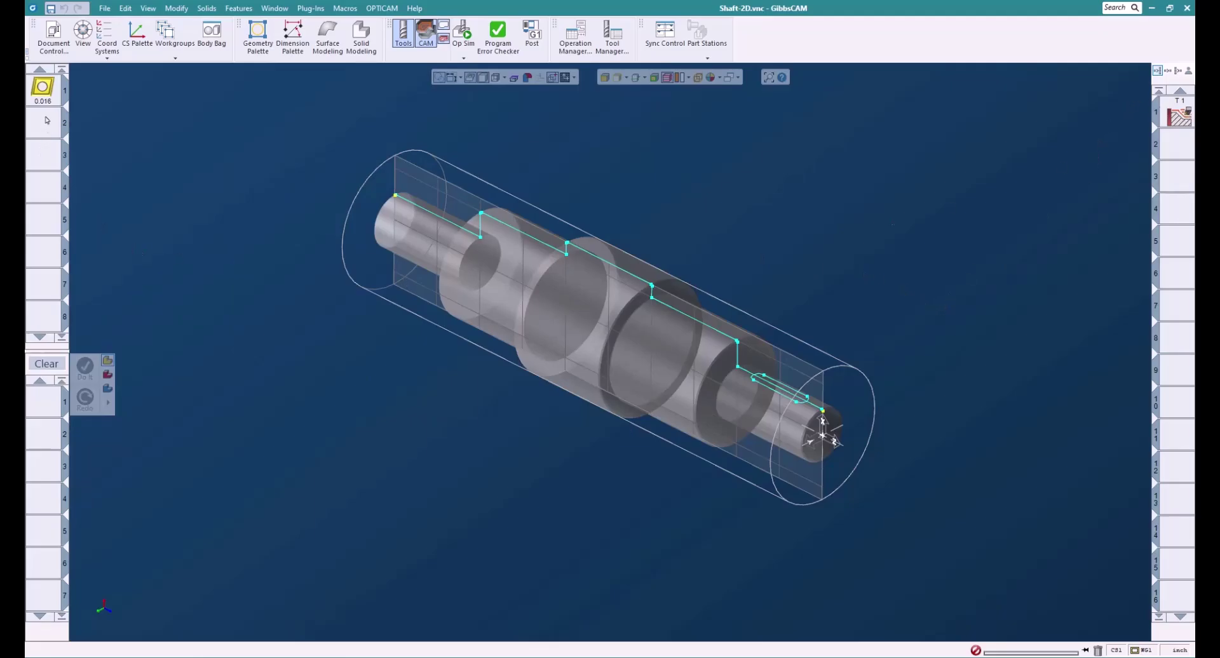
Trash the T1 turning tool and its turning process tile.
left_click(1180, 119)
left_click_drag(1180, 120, 1098, 648)
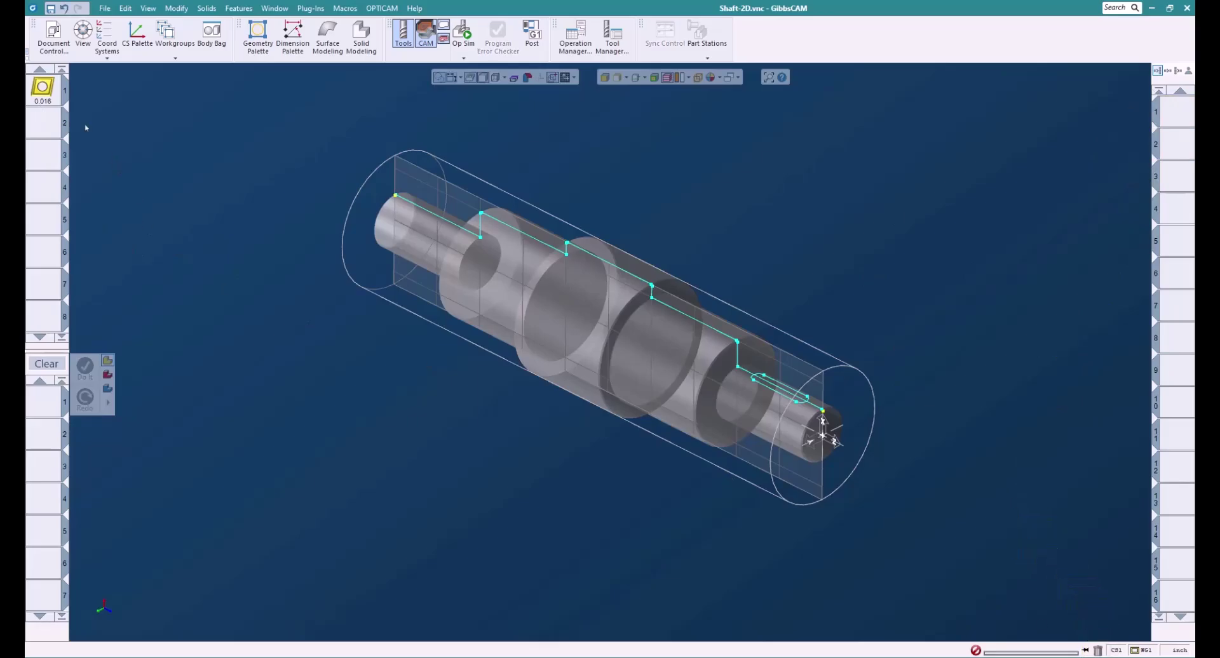
left_click_drag(43, 88, 1097, 649)
Delete workgroup WG 2 from the Workgroups list.
left_click(165, 32)
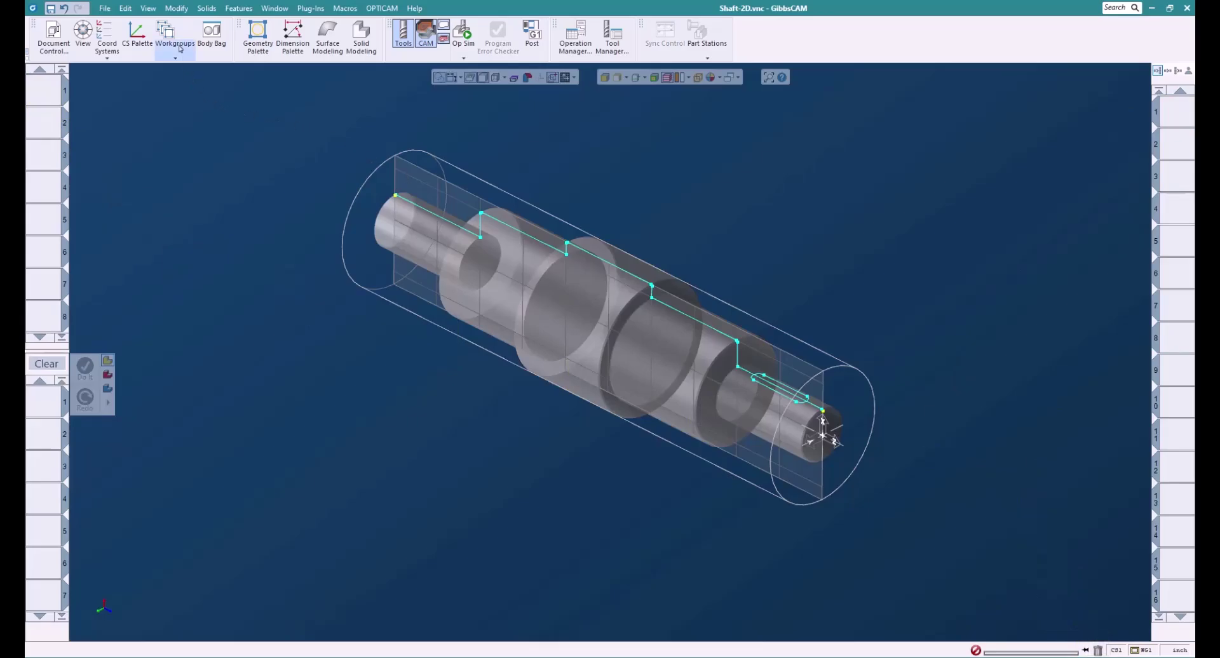
left_click(181, 143)
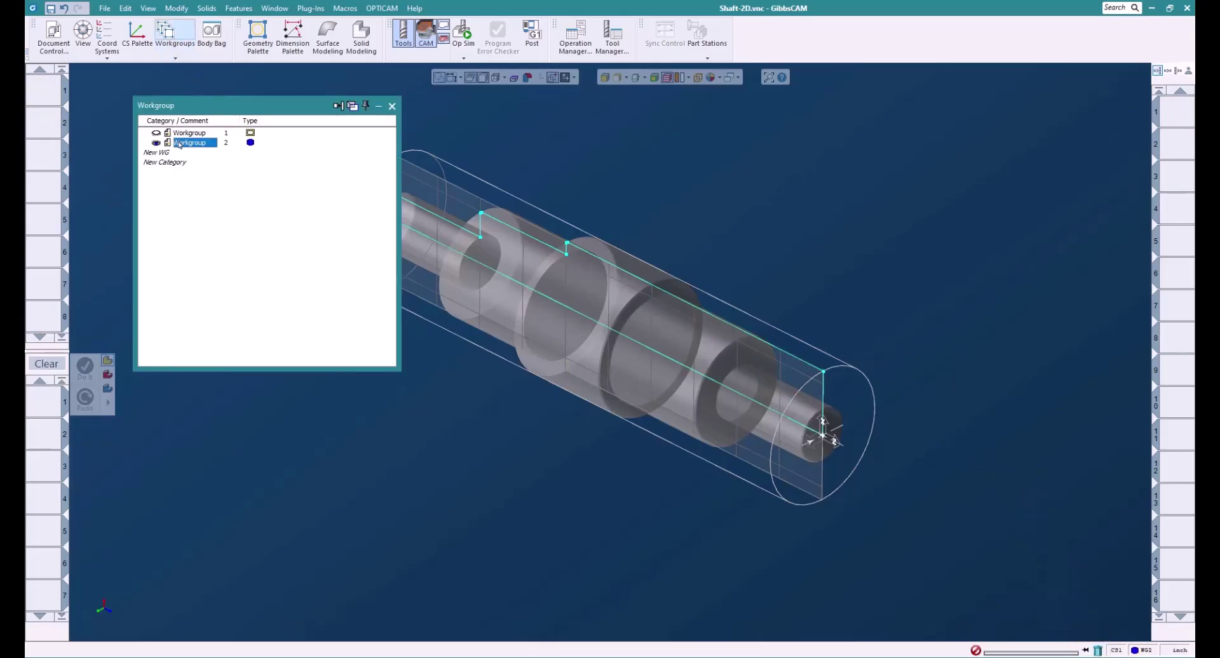
right_click(180, 143)
left_click(204, 185)
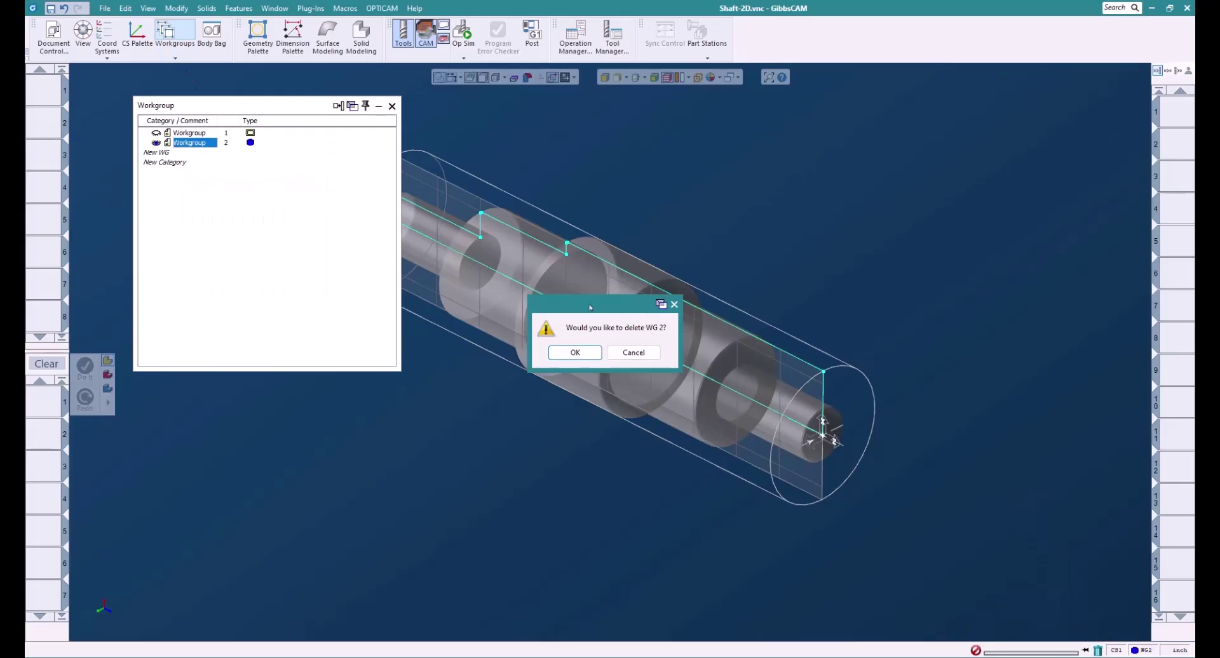
left_click(594, 351)
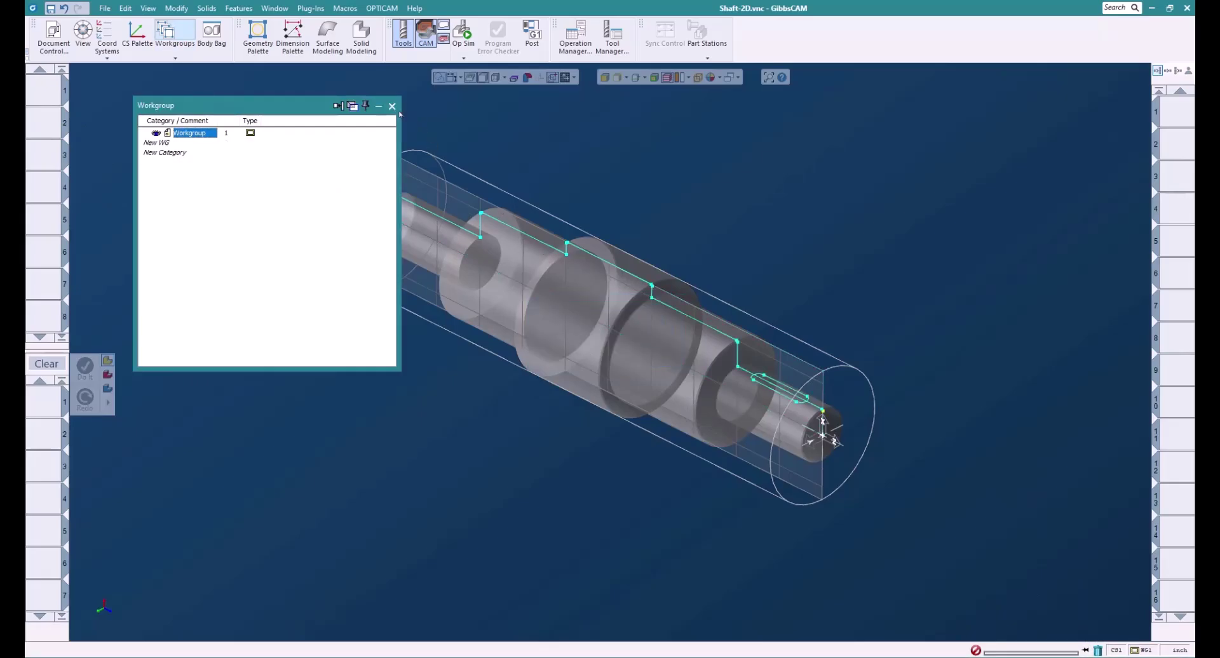
left_click(392, 106)
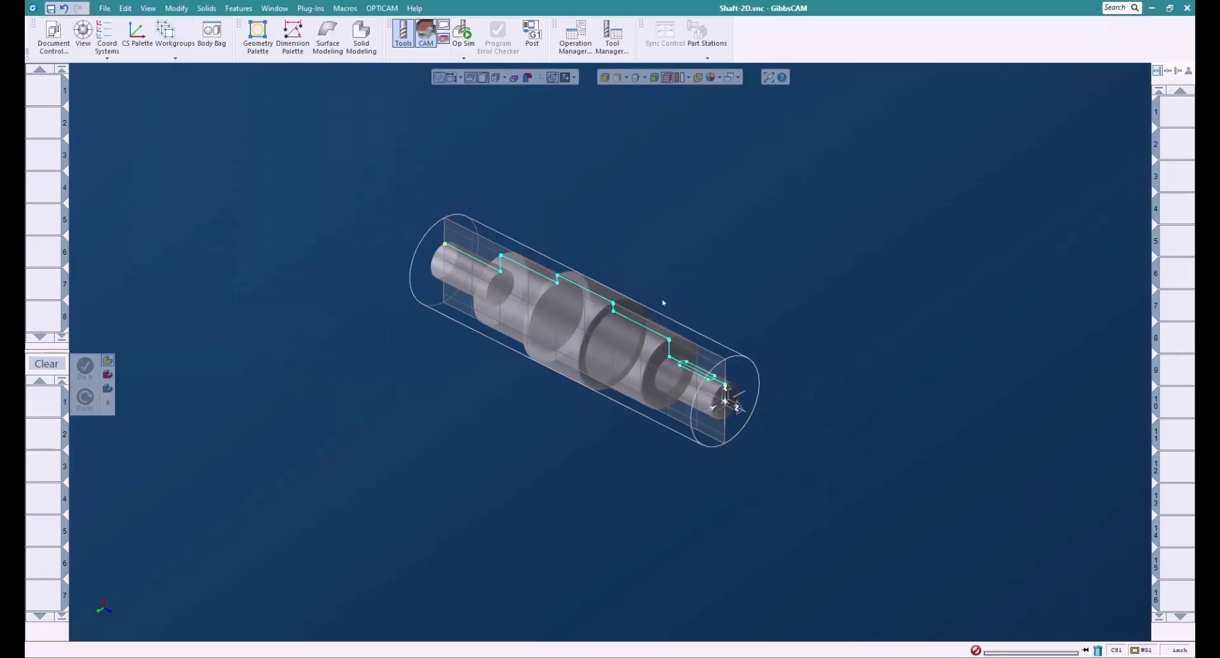
scroll(621, 251, "up", 2)
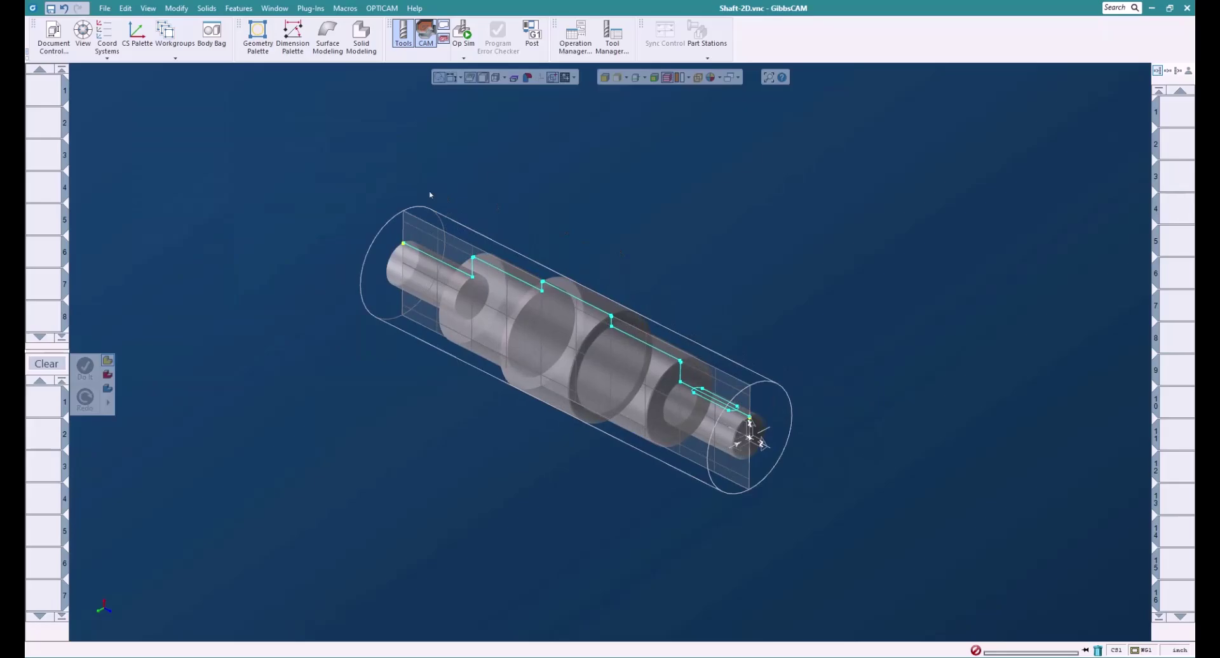
In Document Control, choose Doosan DNM Vertical Mill with Rotary, Clearance 1, Part Offset Z 0.
left_click(52, 35)
left_click(274, 134)
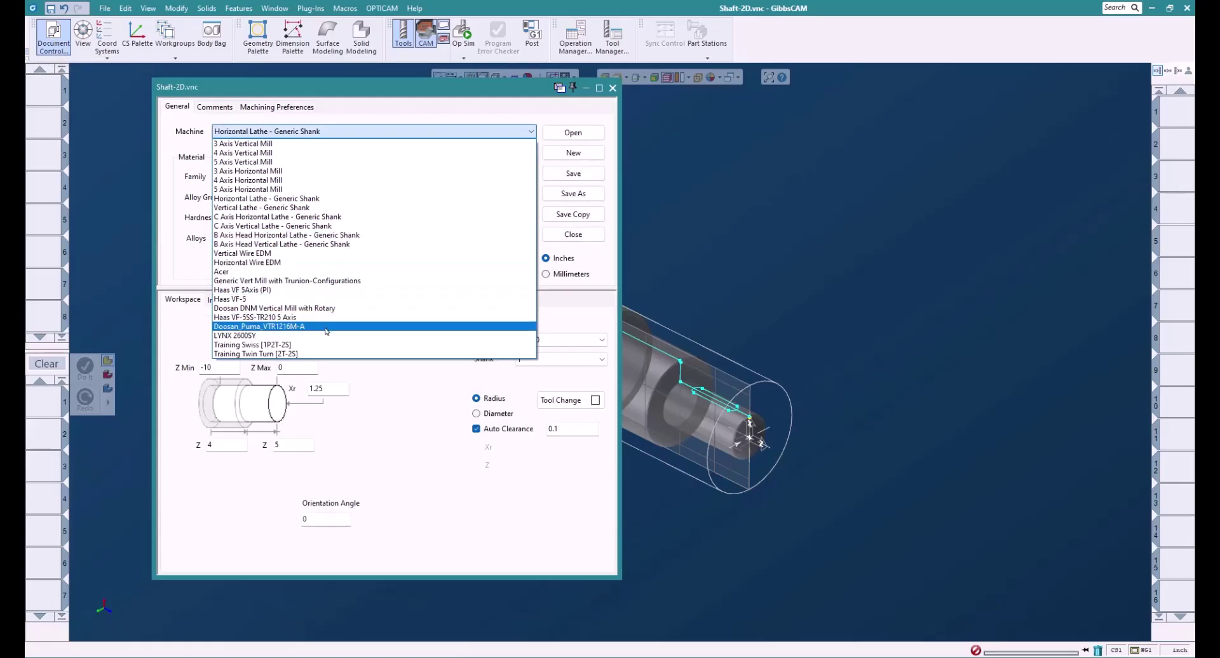
left_click(328, 308)
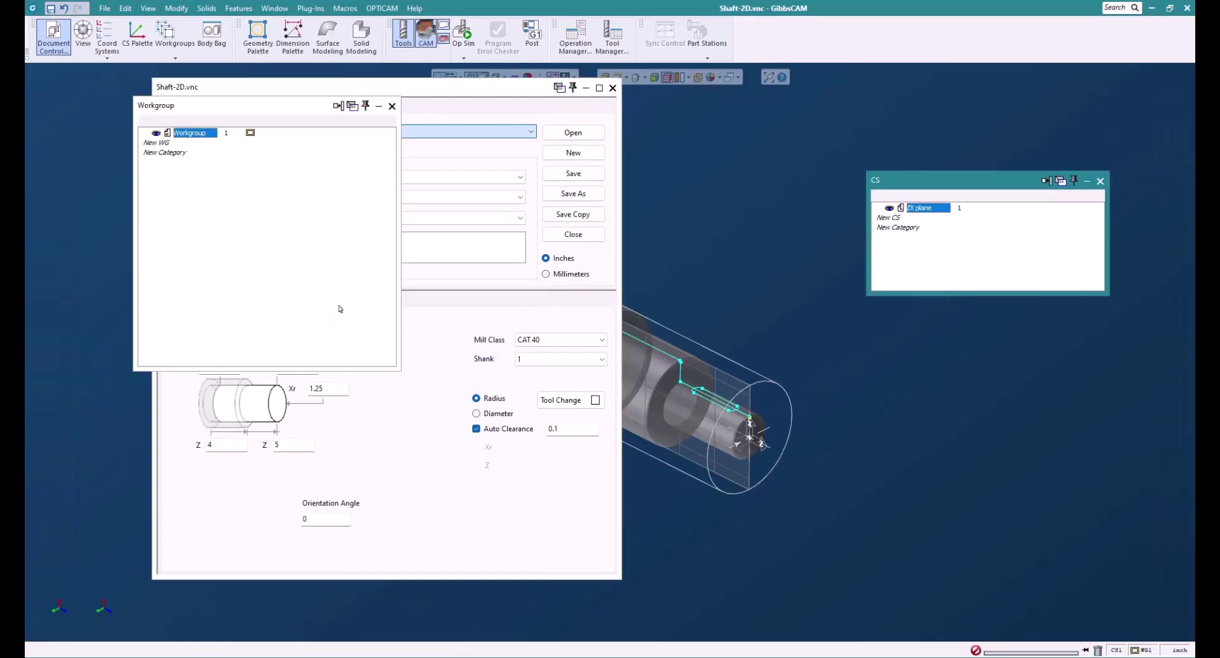
left_click(1099, 182)
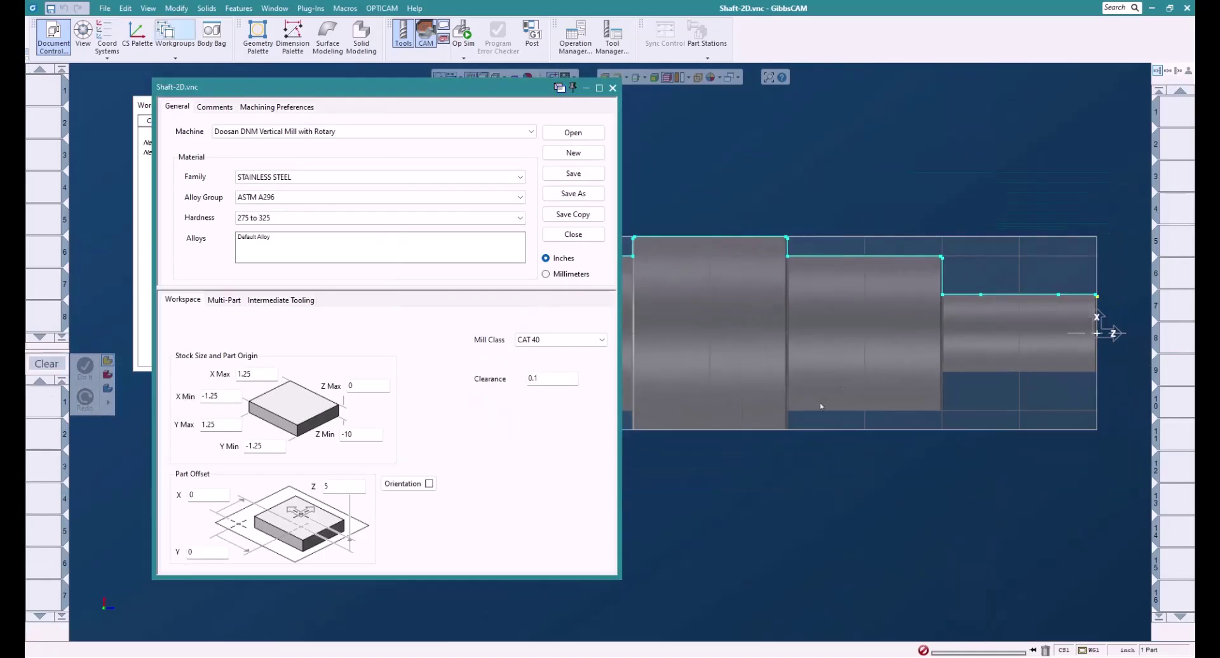
double_click(558, 381)
type("1")
double_click(343, 492)
type("0")
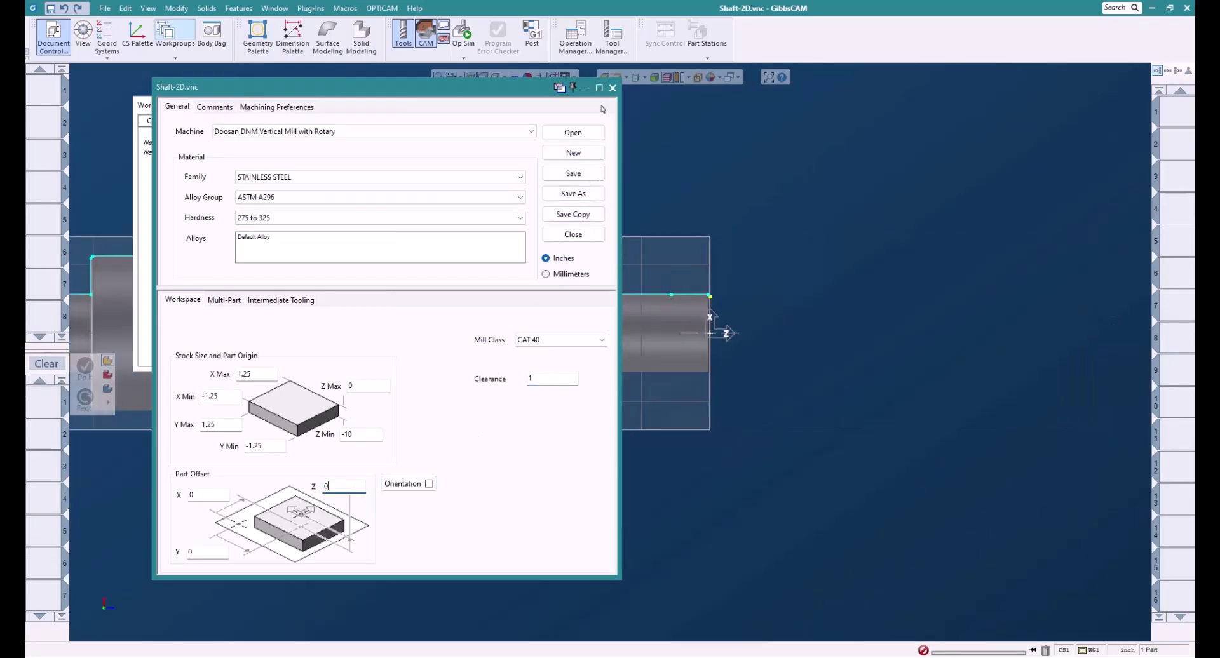
left_click(613, 87)
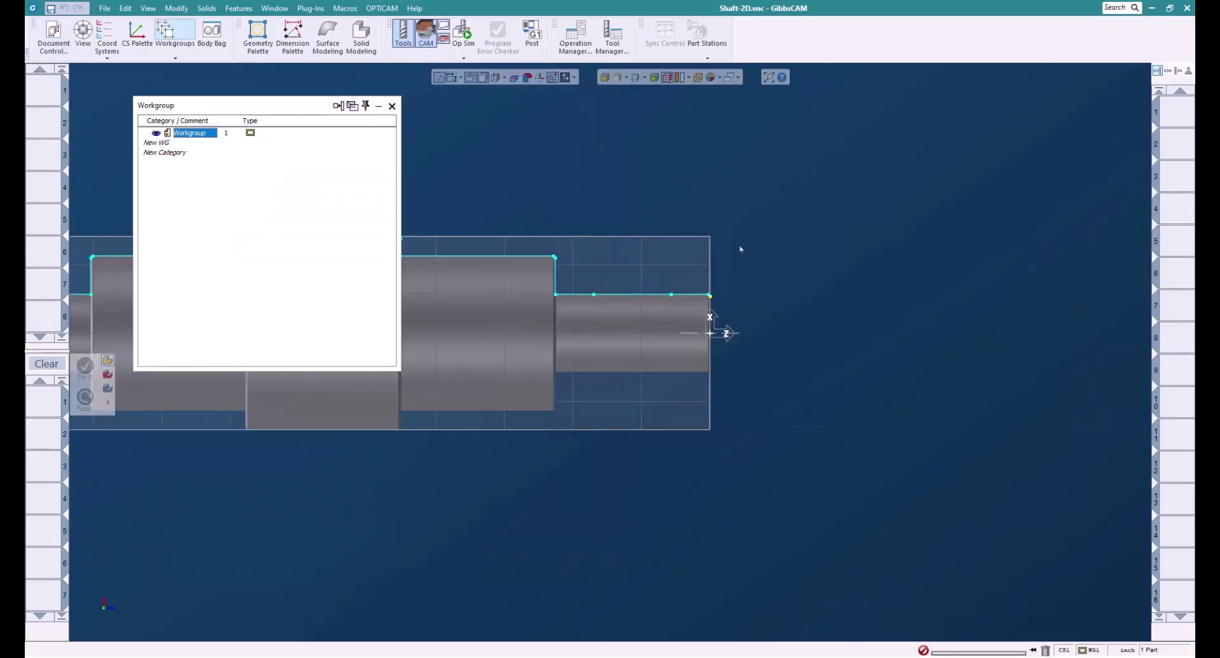
Close the Workgroup palette, switch to isometric view, and show the Coord Systems palette.
left_click(392, 105)
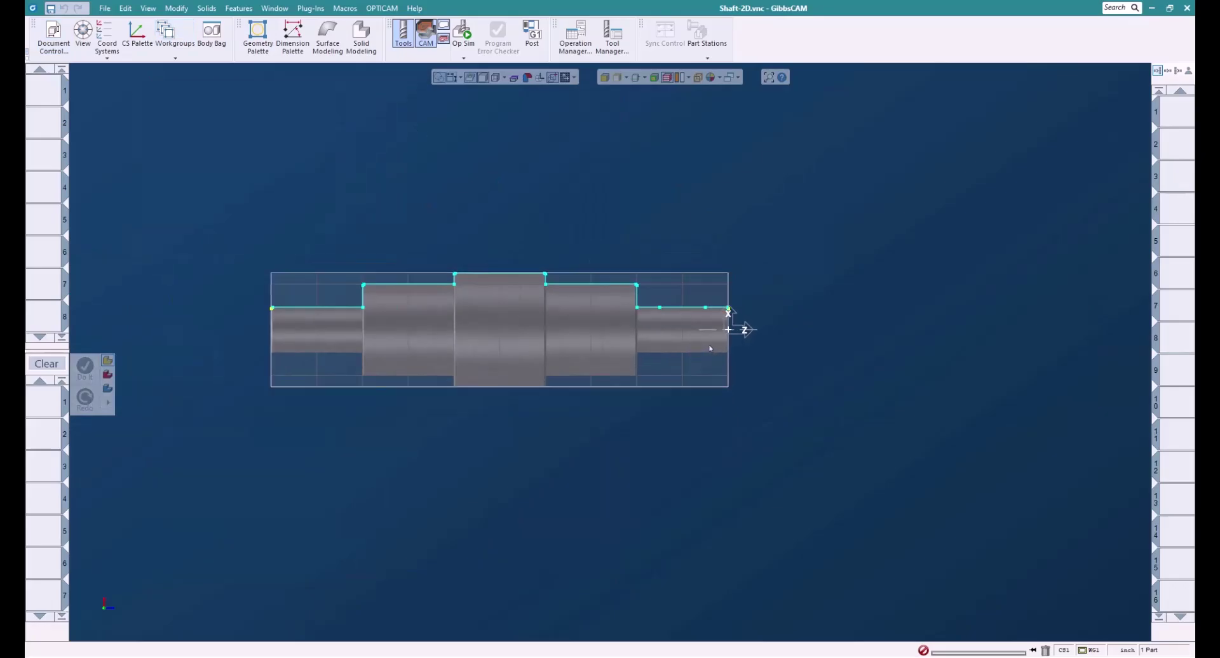
key("i")
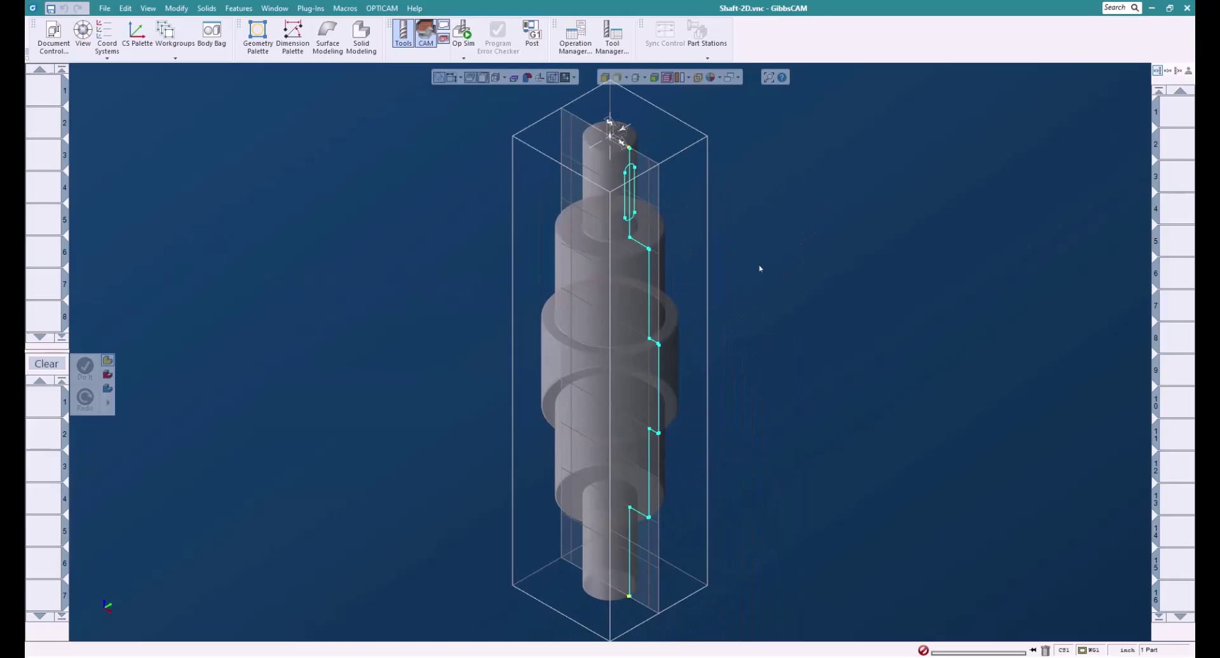
left_click(107, 34)
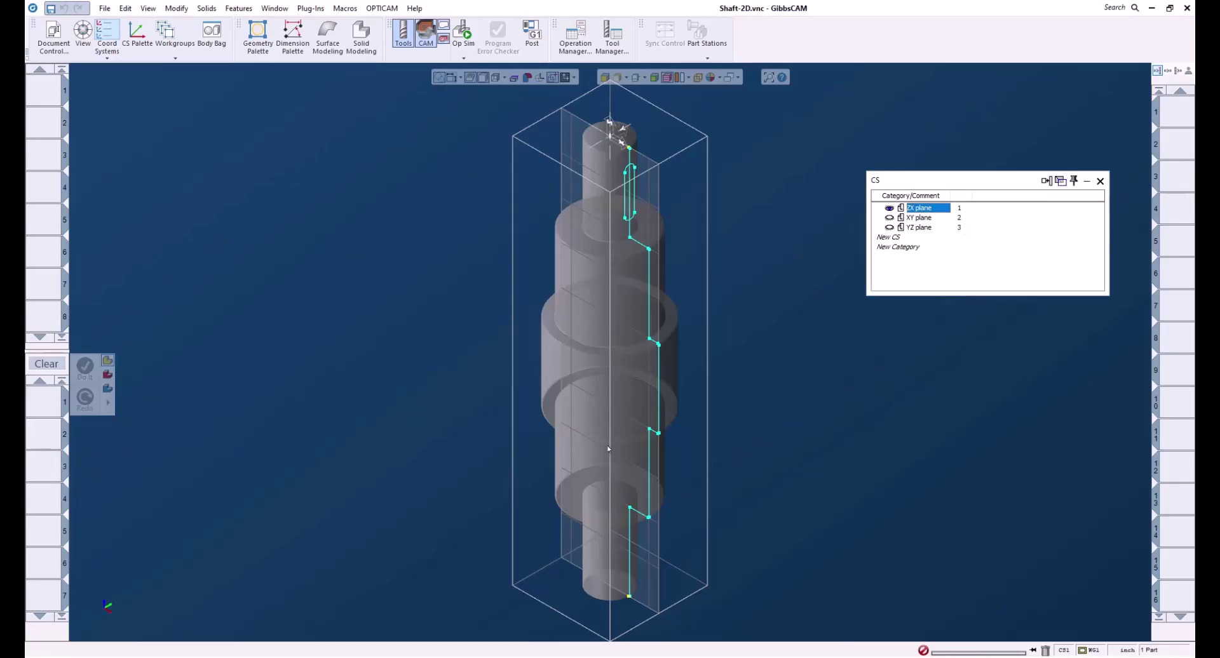
Activate the XY plane and select all the shaft geometry for modification.
left_click(923, 218)
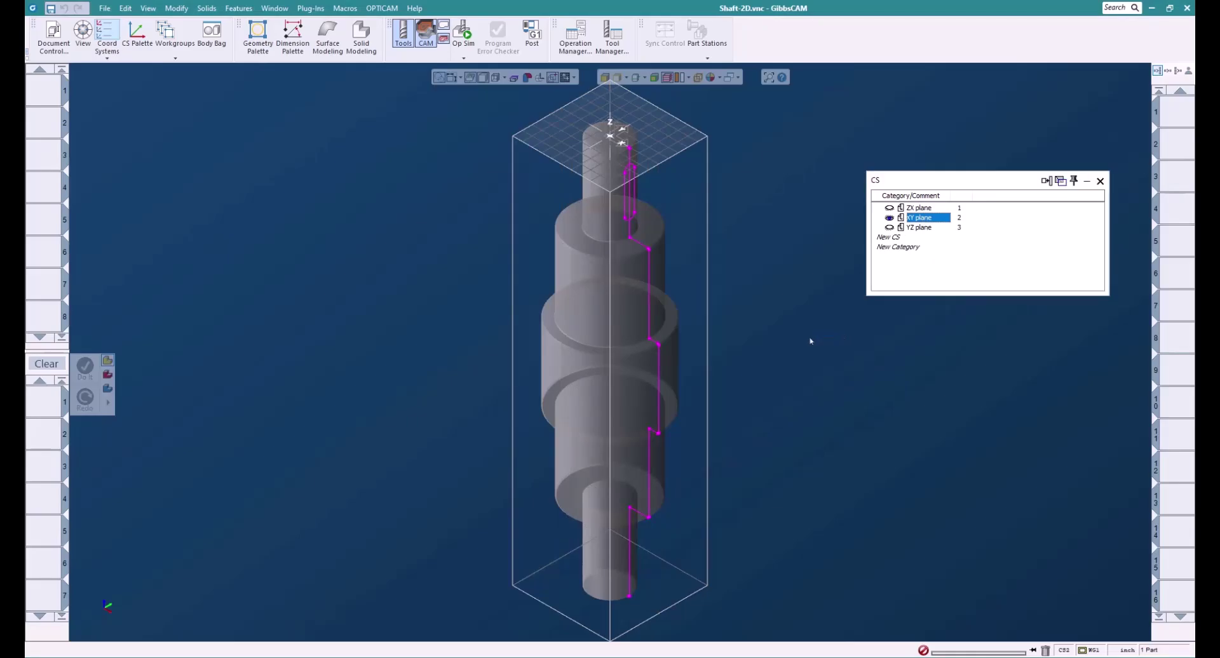
key("ctrl+a")
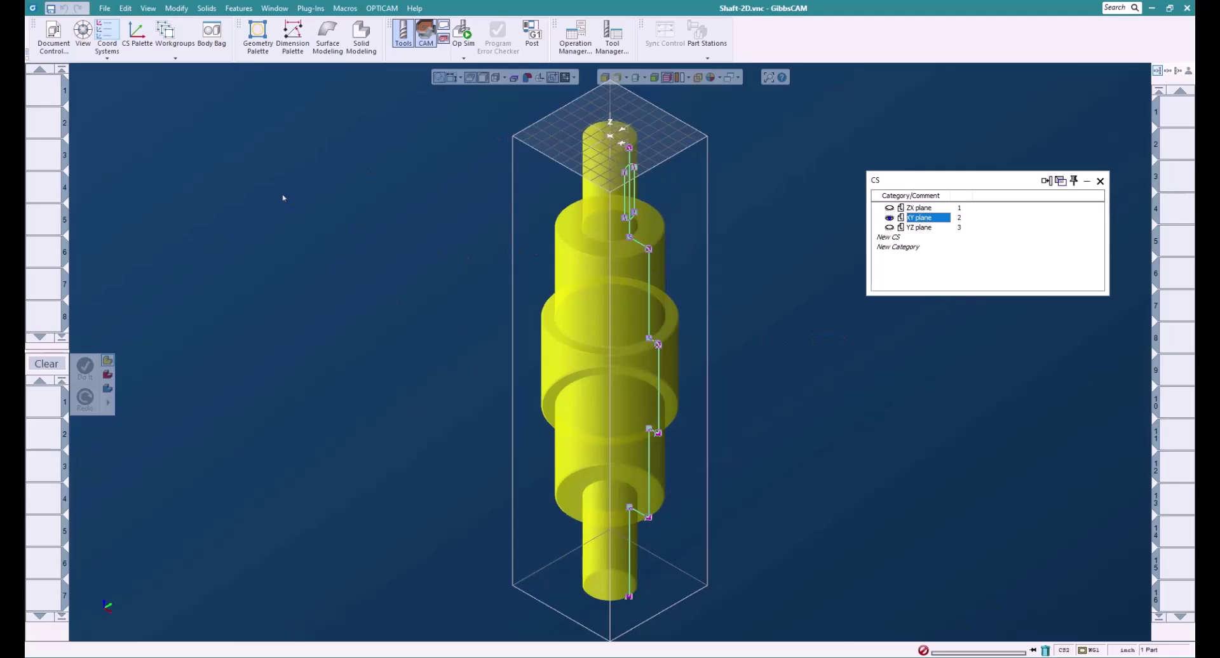
left_click(176, 8)
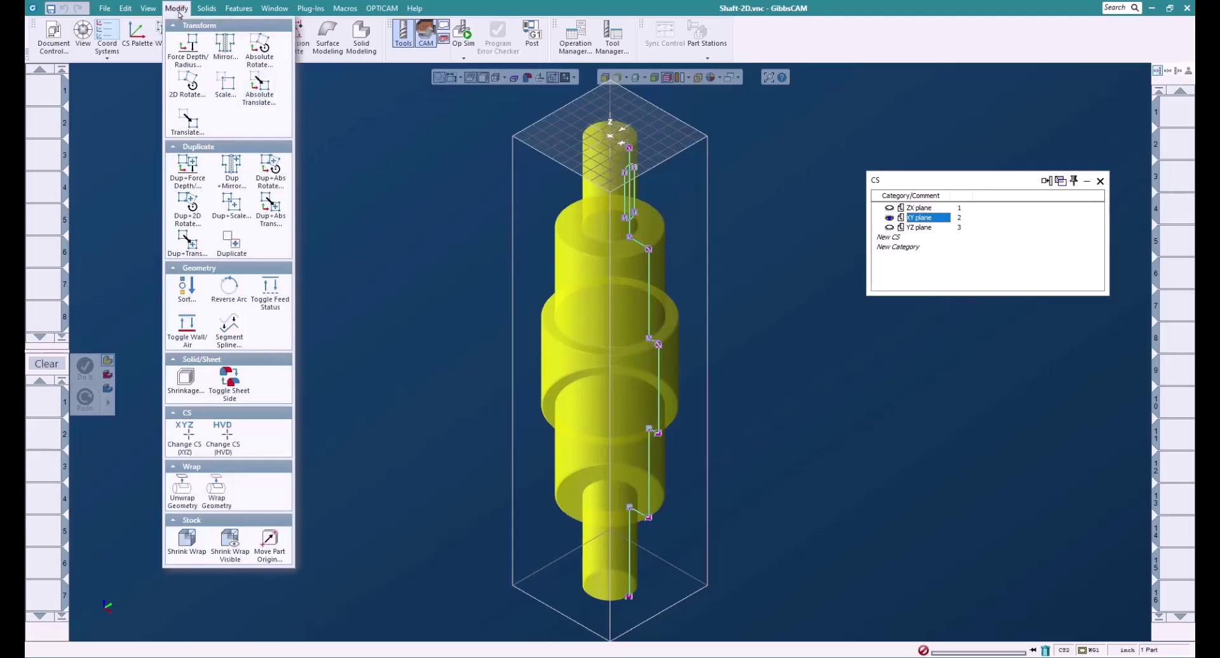
Move the selected geometry into the XY plane with Change CS (HVD), then activate YZ plane.
left_click(228, 440)
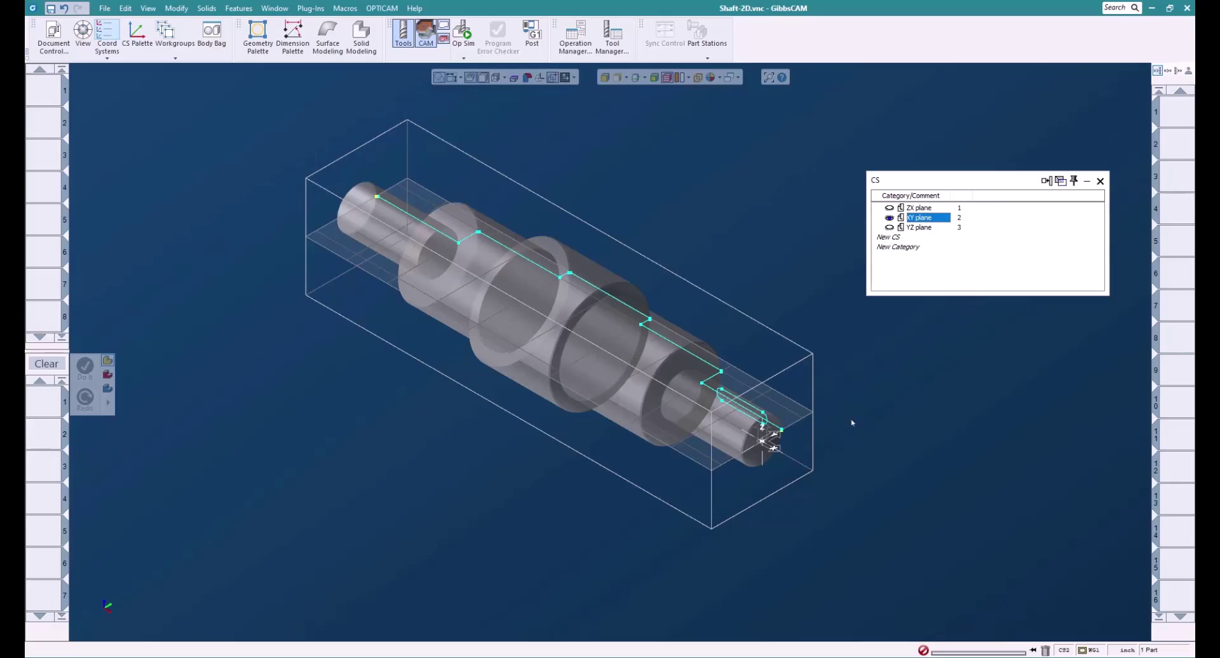
left_click(919, 227)
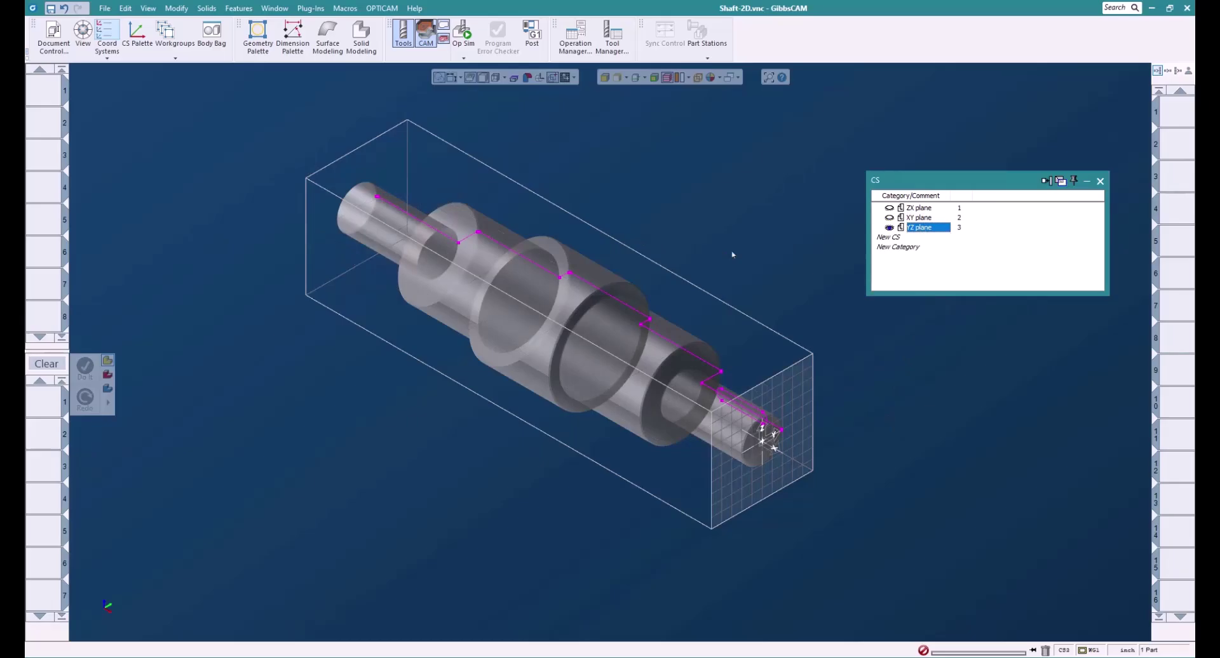
Rotate all the shaft geometry 90° counterclockwise with 2D Rotate, then reactivate the XY plane.
left_click(214, 159)
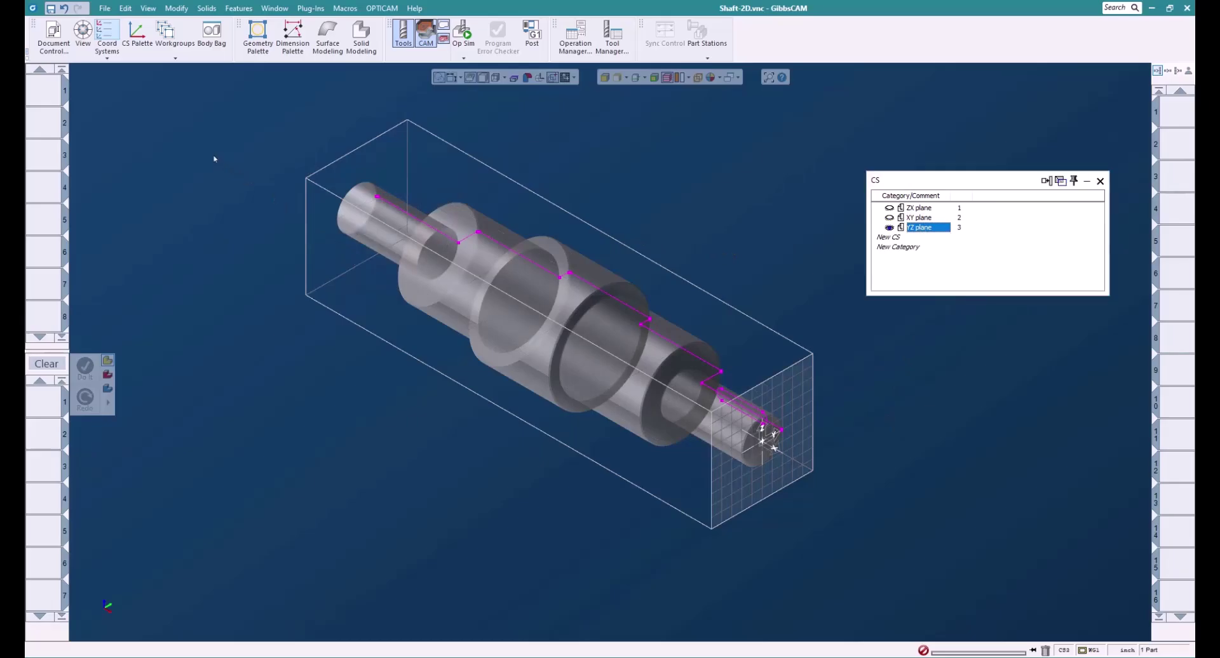
key("ctrl+a")
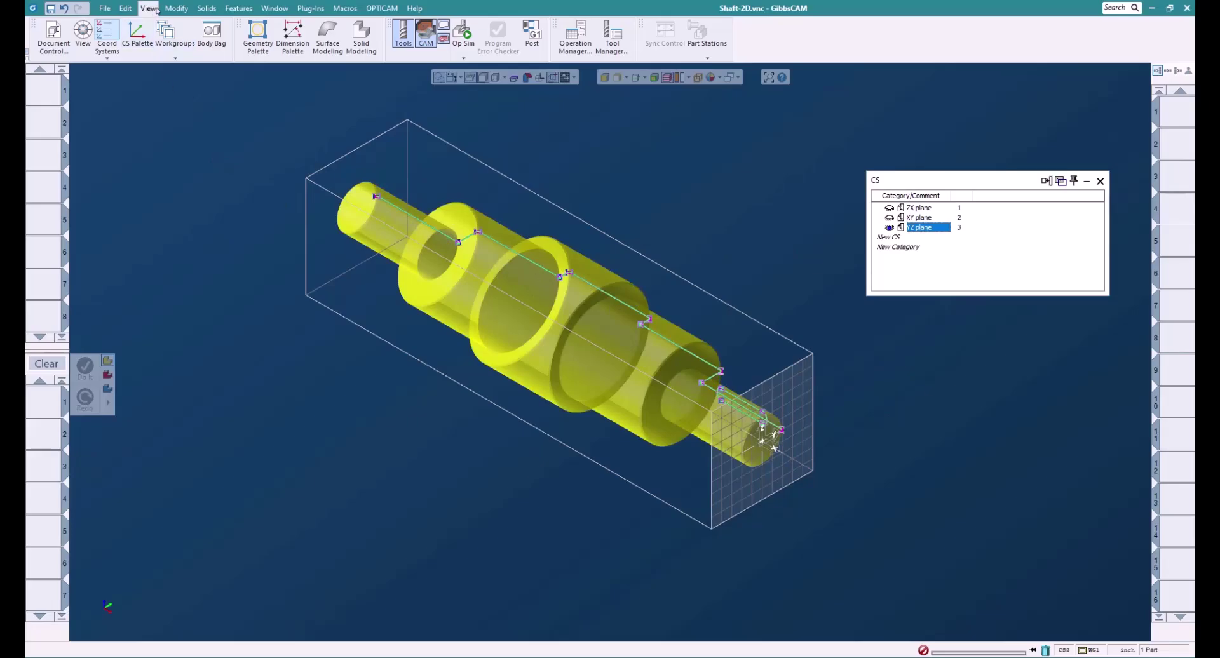
left_click(176, 8)
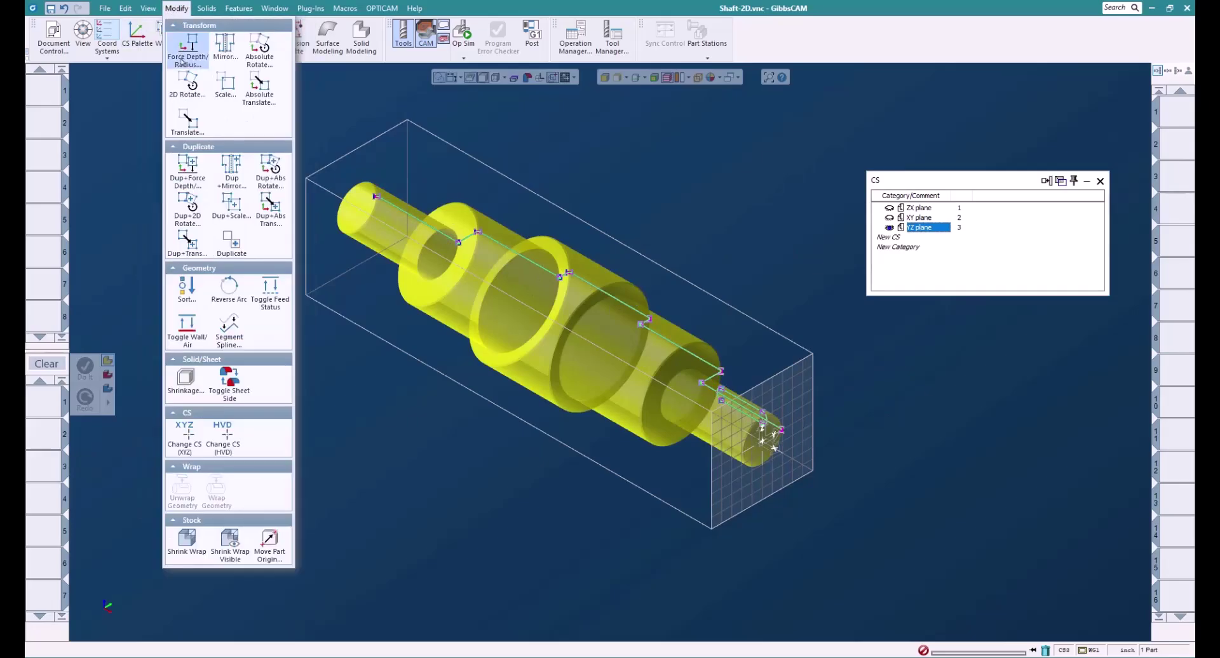
left_click(188, 83)
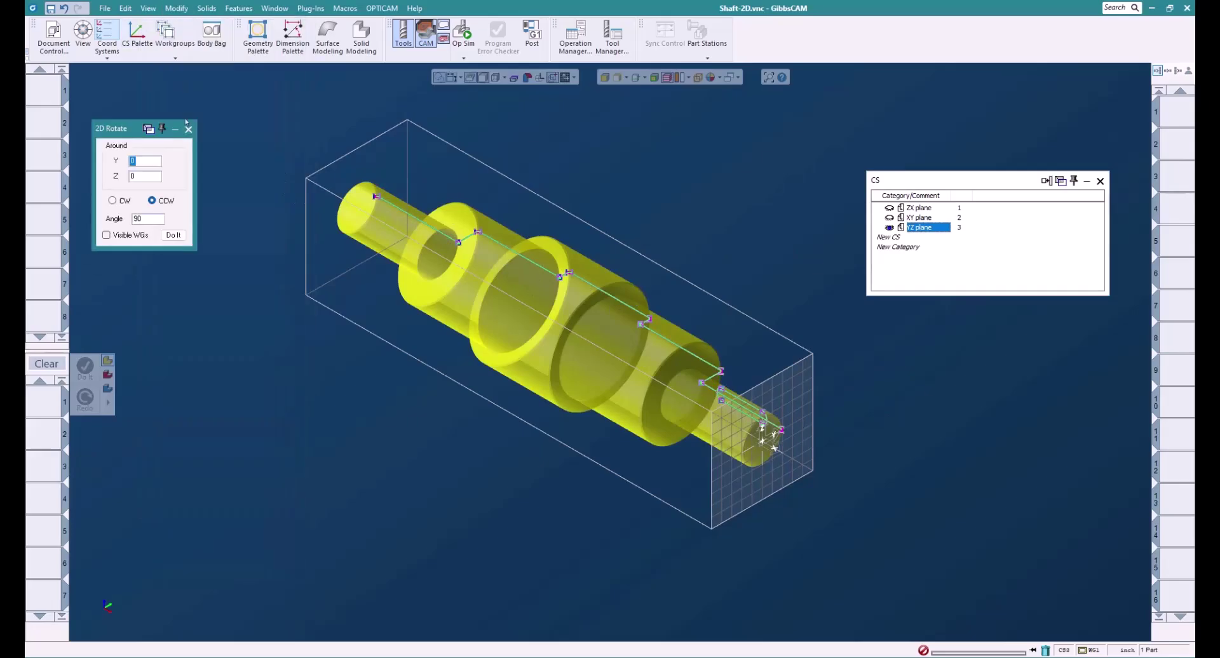
left_click(175, 236)
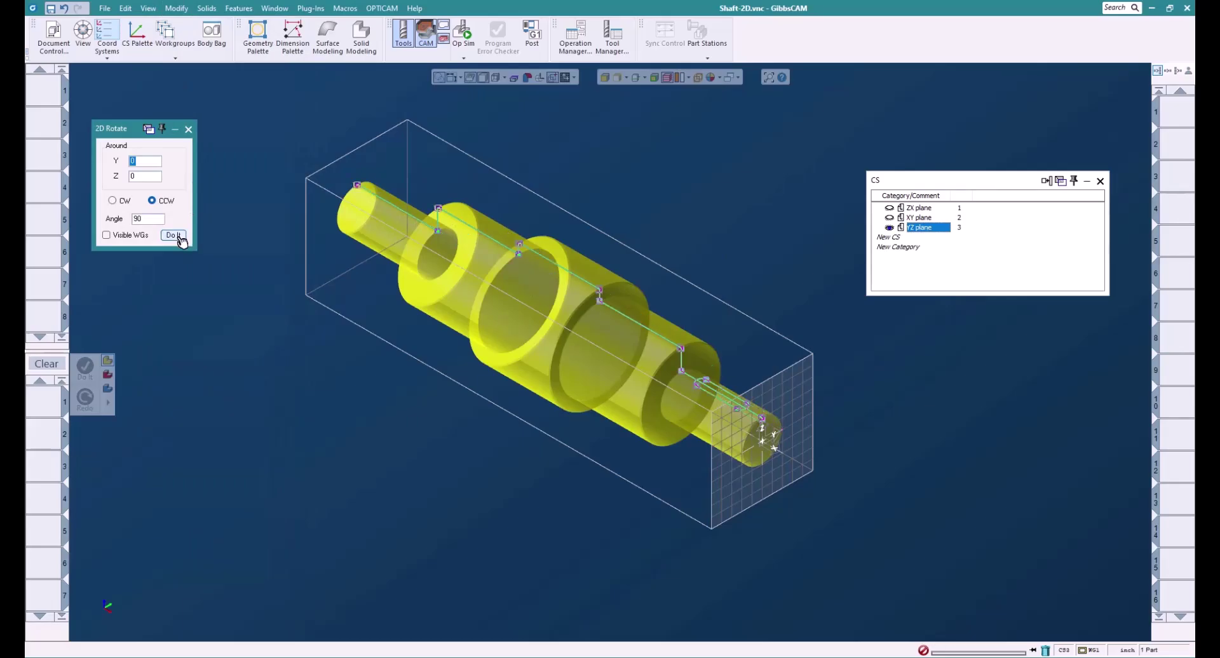
left_click(188, 129)
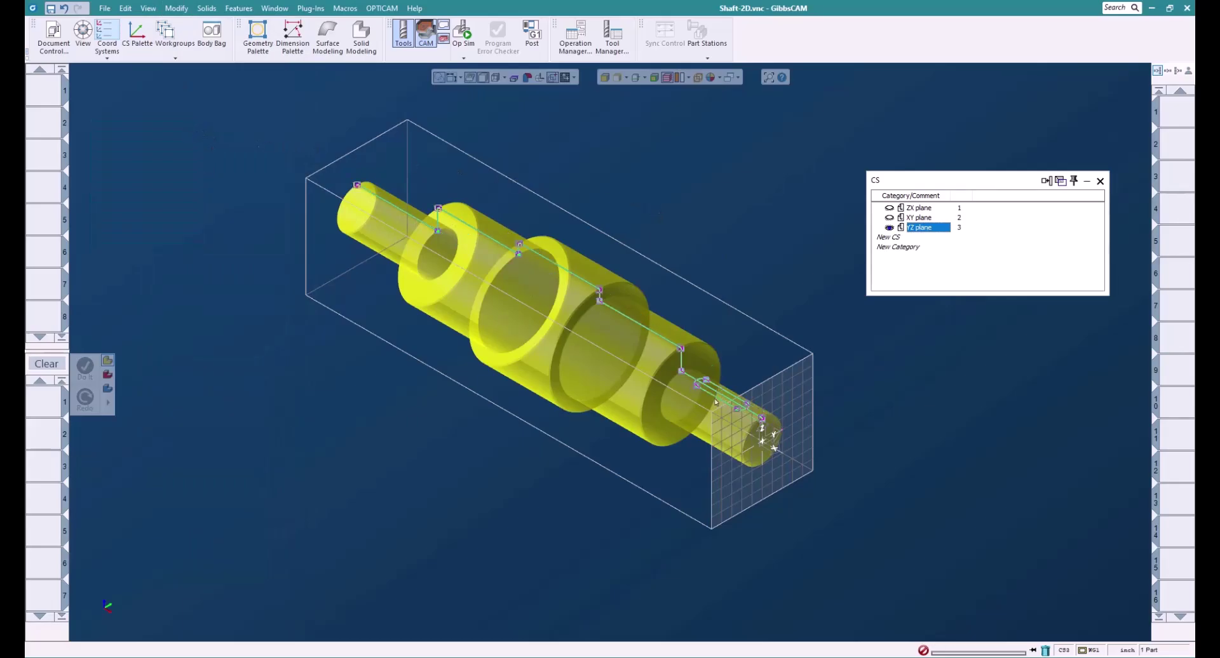
left_click(911, 218)
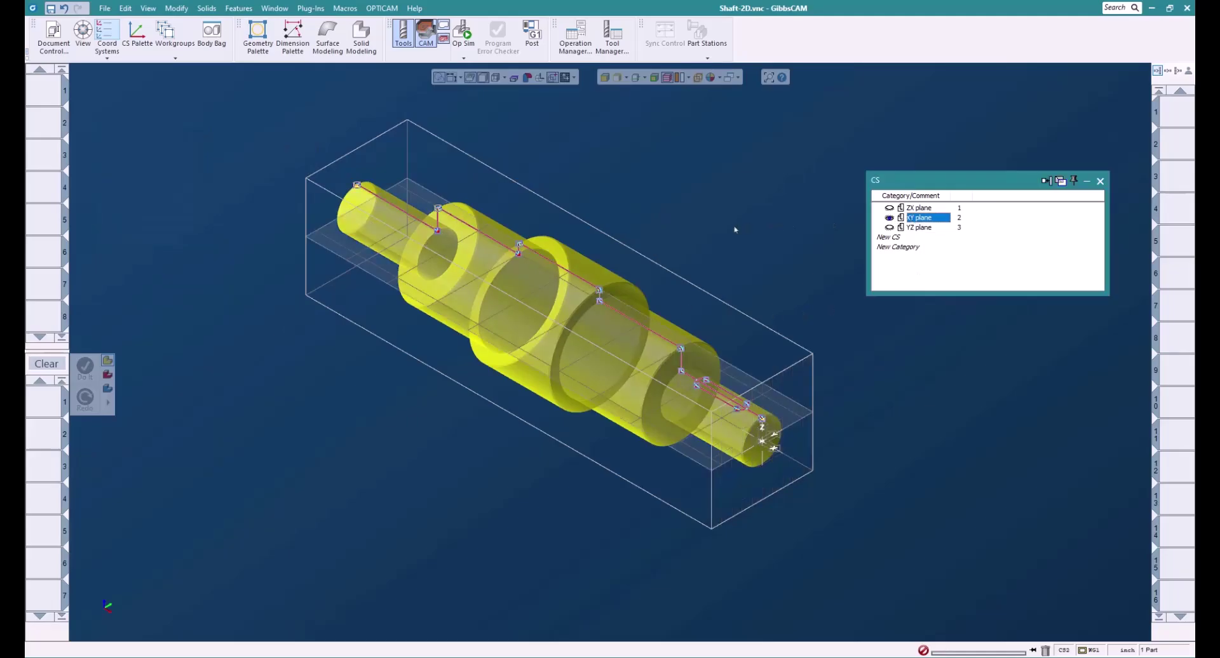
Set the shaft's Body Type to Stock and put it in the body bag.
left_click(631, 258)
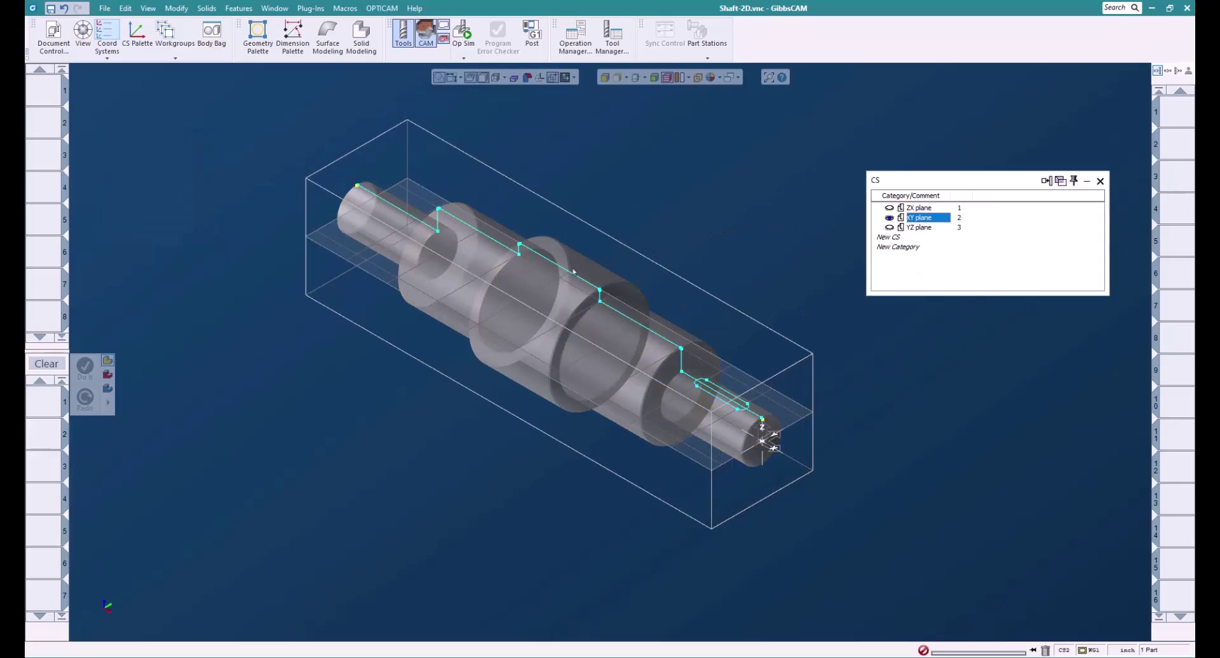
middle_click_drag(573, 271, 685, 249)
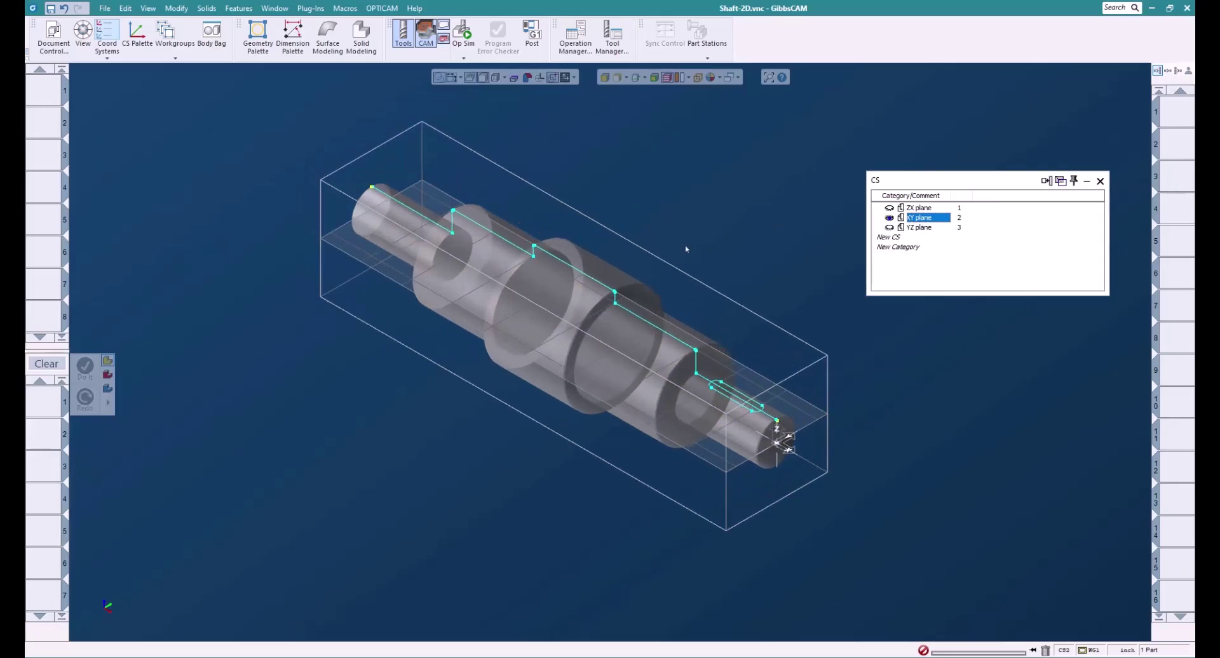
left_click(550, 293)
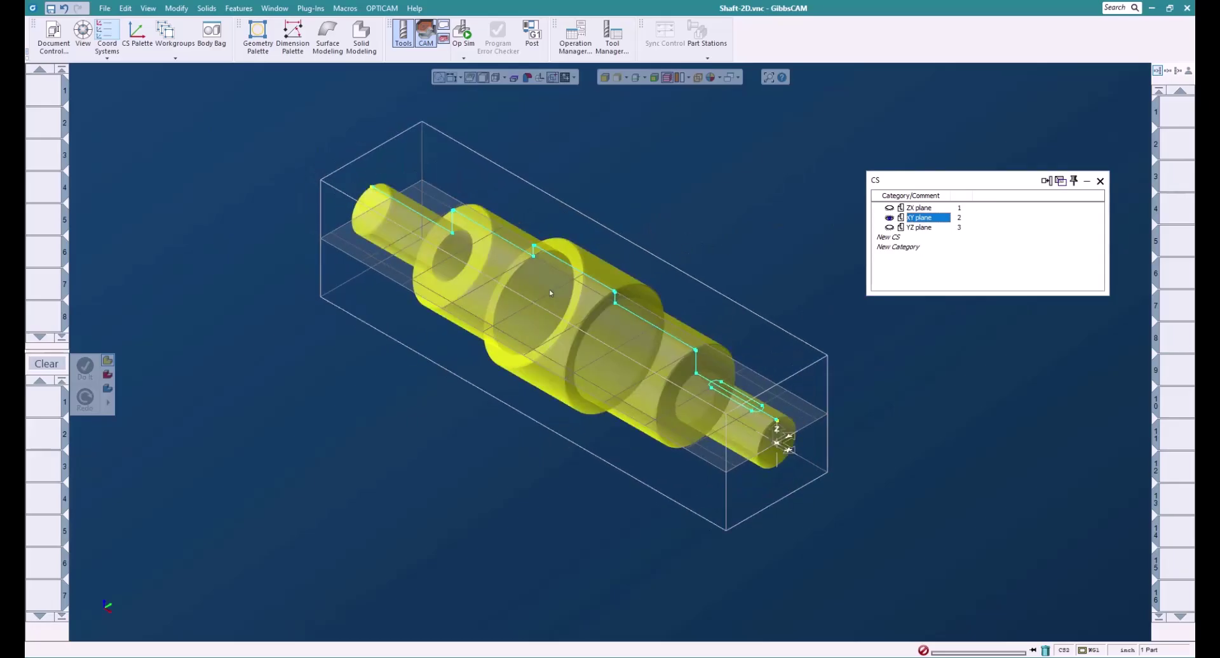
right_click(550, 293)
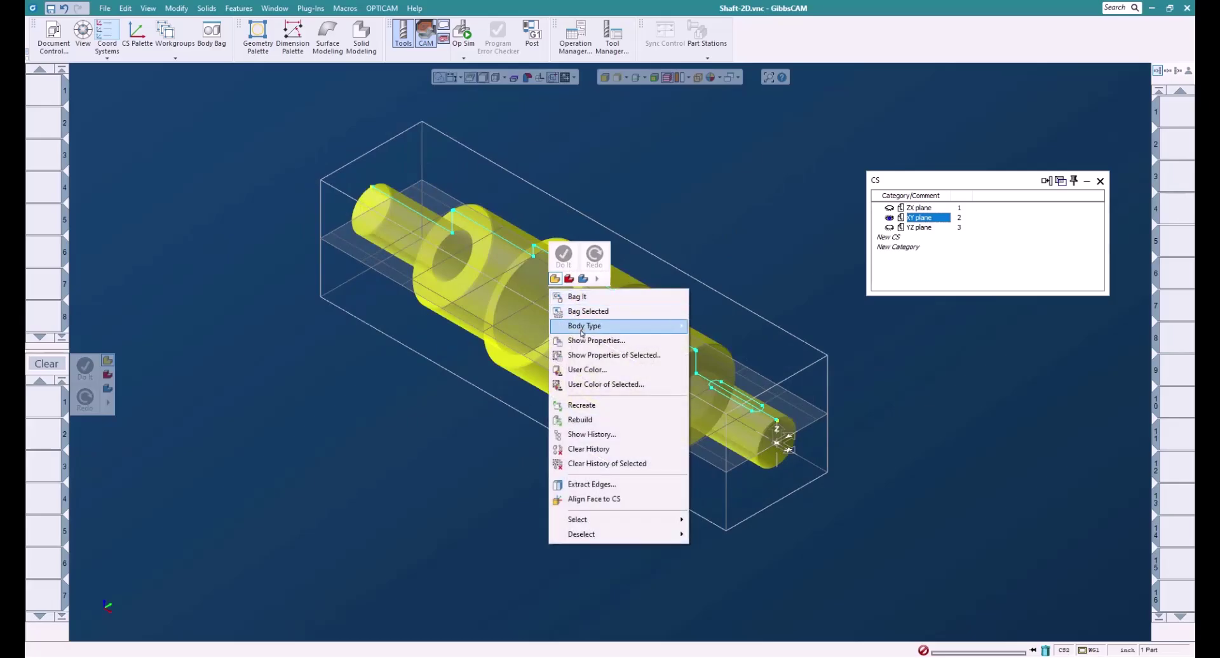
mouse_move(660, 326)
left_click(705, 384)
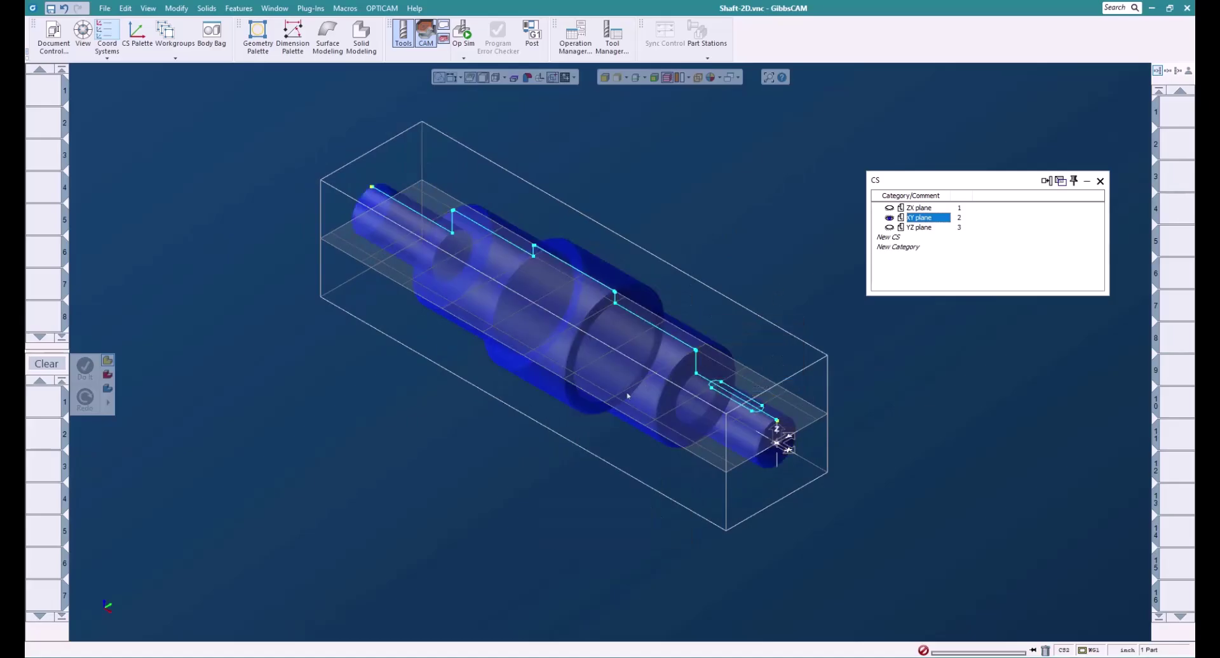
left_click(643, 381)
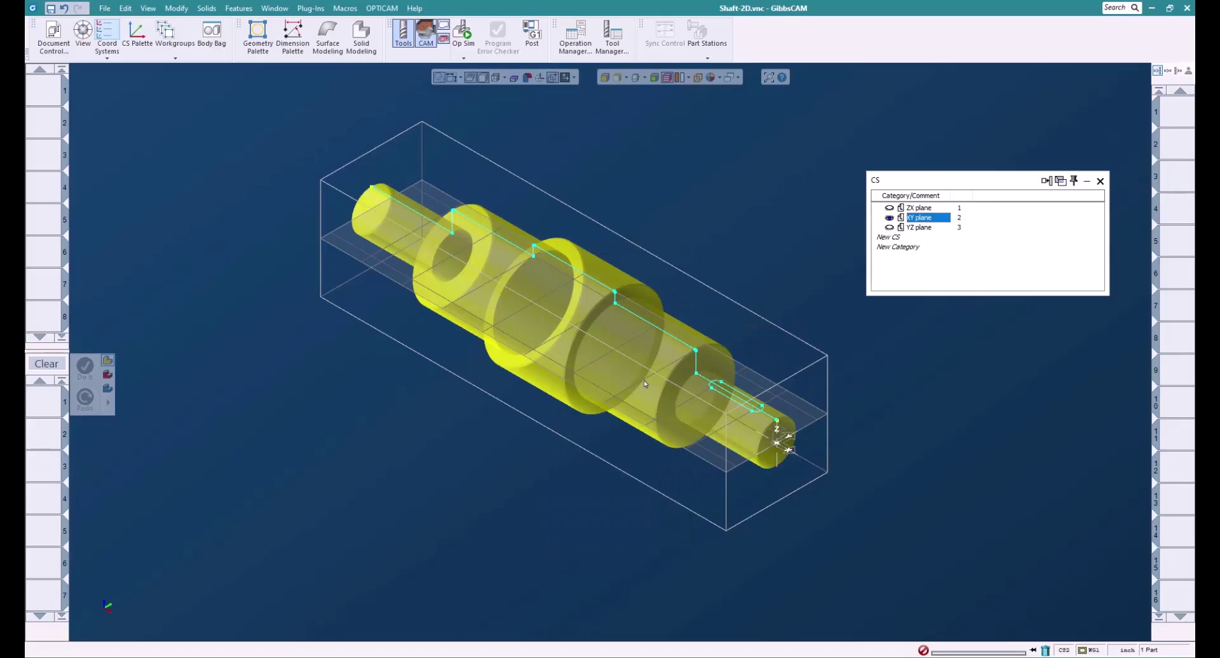
left_click(212, 35)
left_click(1169, 78)
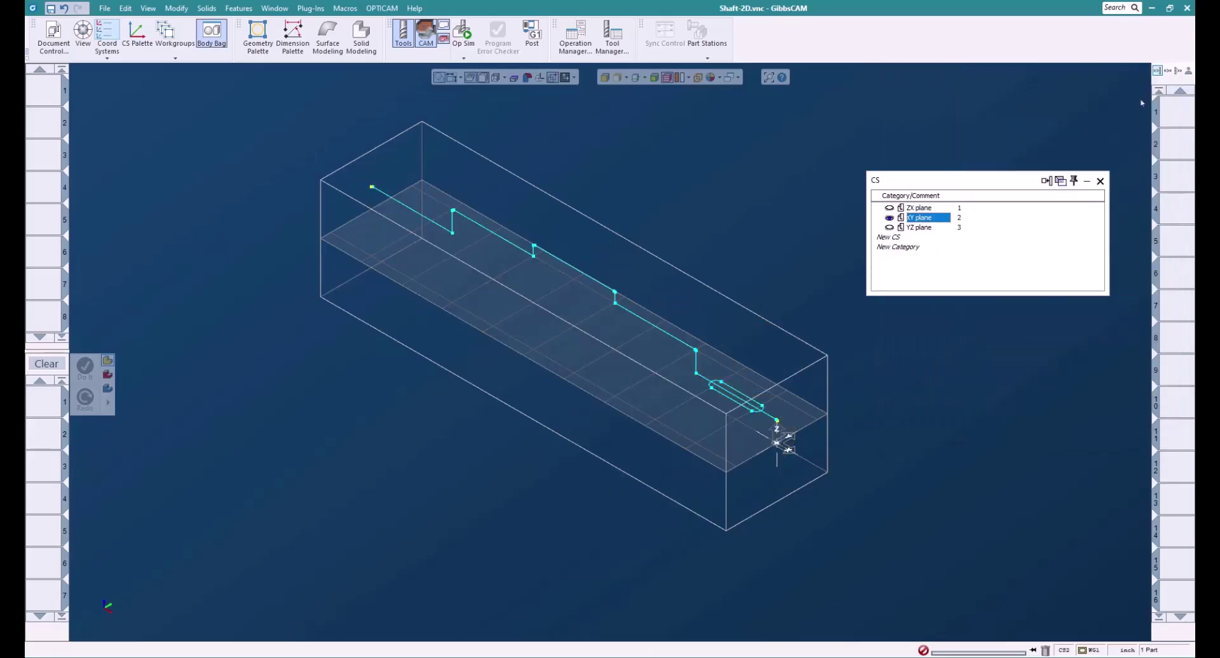
left_click(1100, 181)
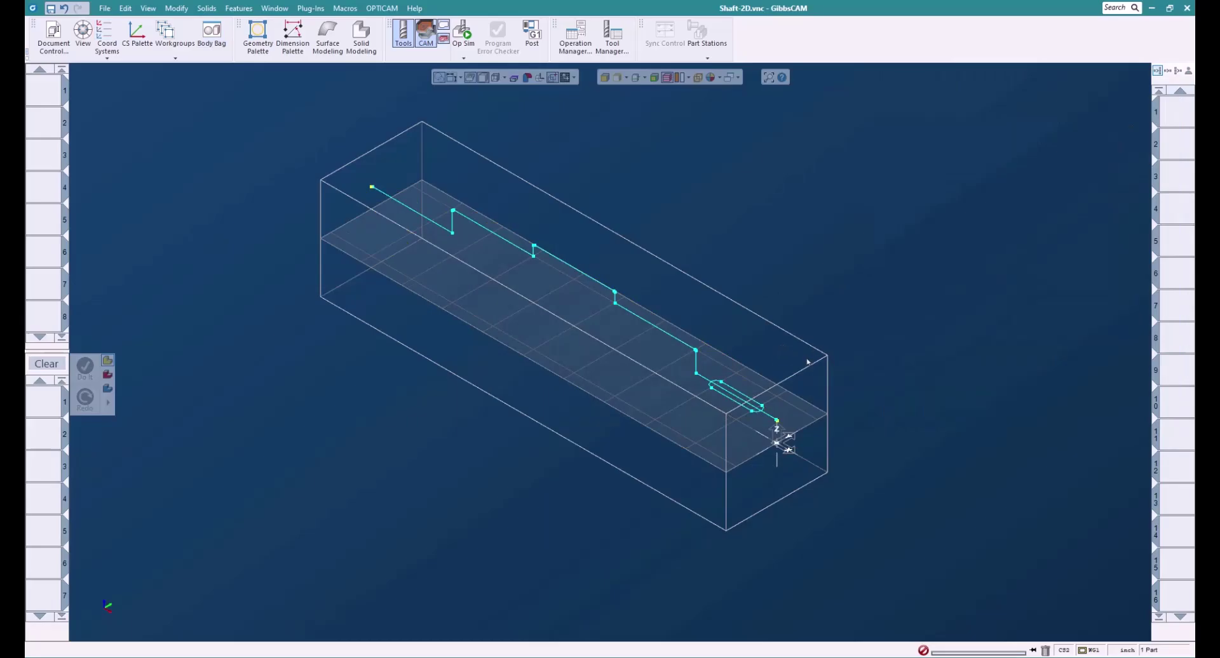
Define tool 1 as a 0.125 end mill and start process 1 with it.
double_click(41, 98)
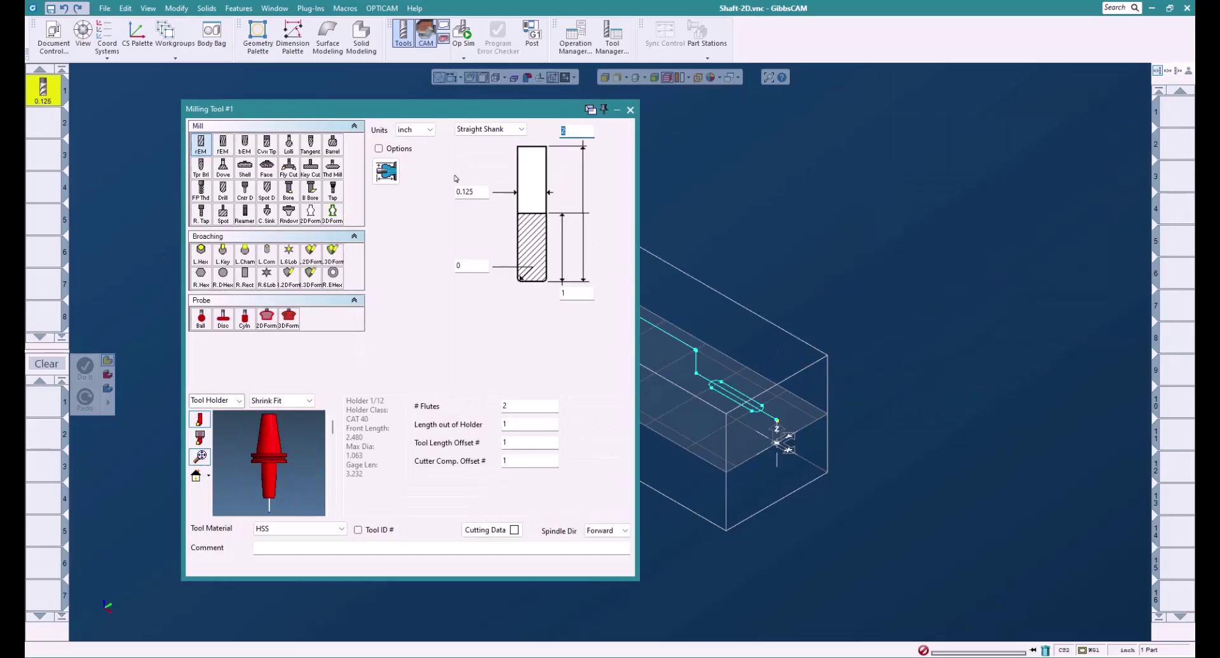
left_click(631, 110)
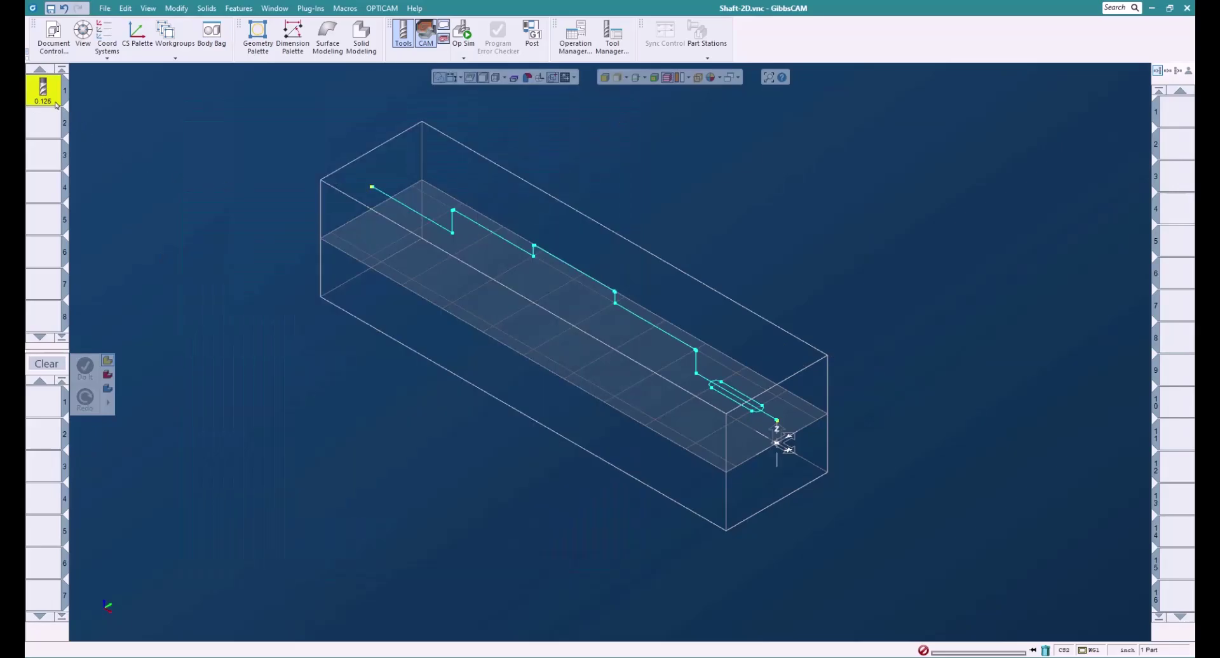
left_click_drag(56, 105, 46, 402)
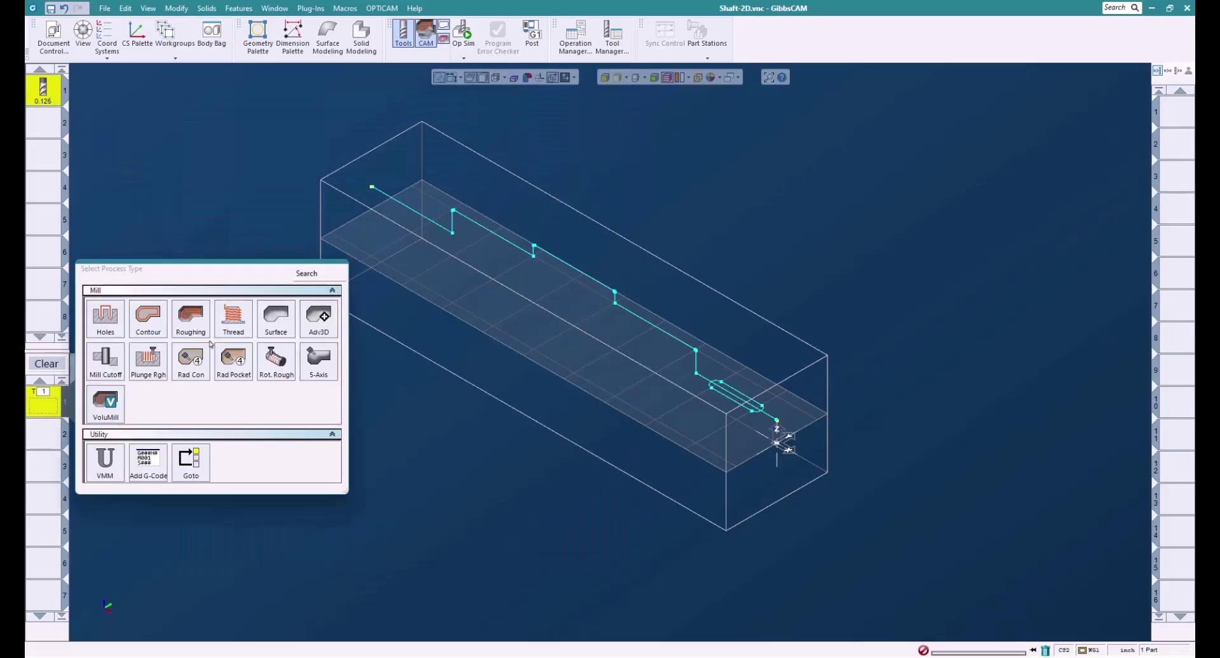
Choose Roughing with depths 1/1, 0.5 and 0.3 and a 0.05 Z step.
left_click(191, 323)
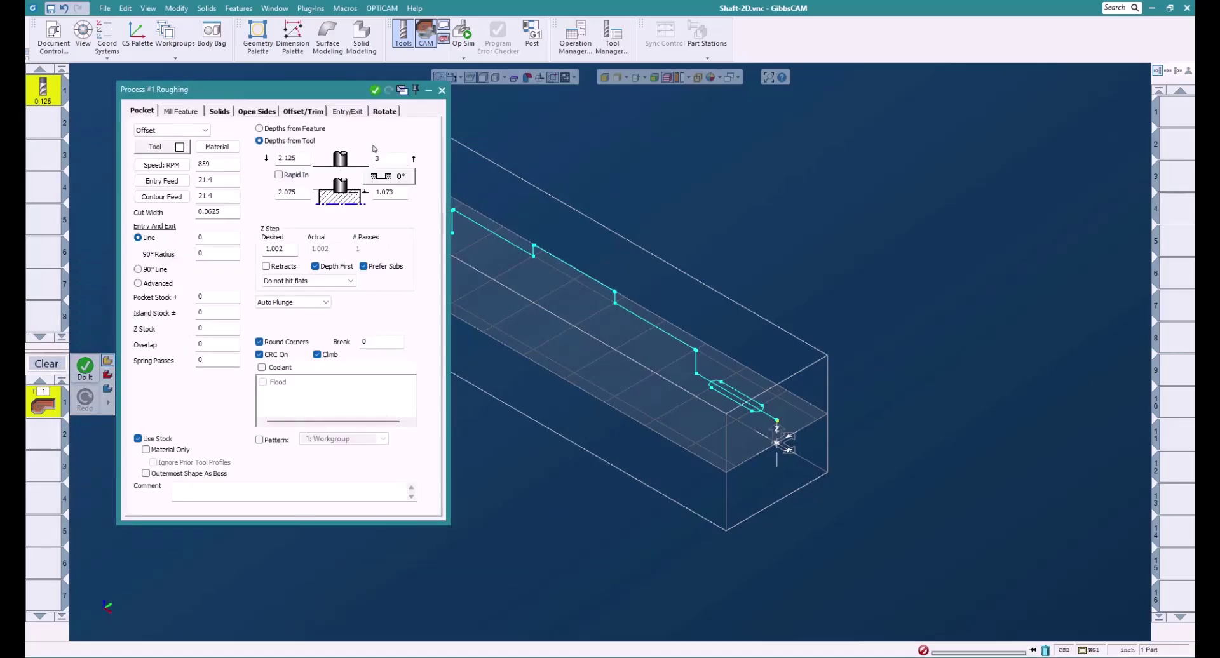
left_click_drag(254, 89, 313, 98)
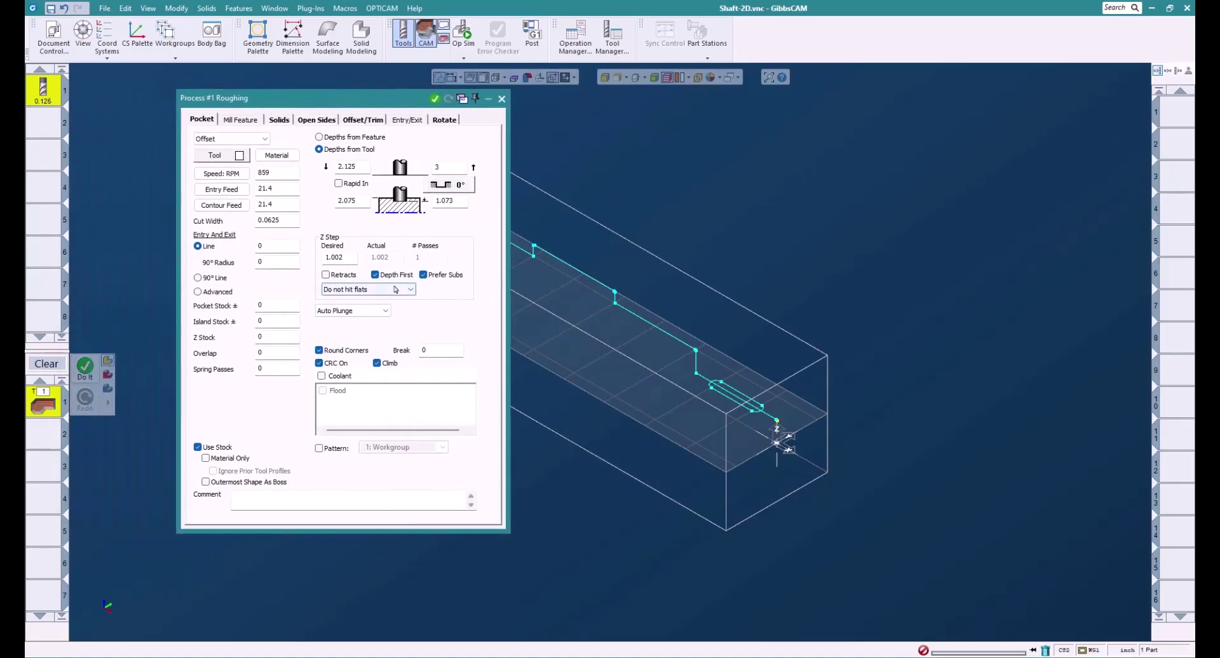
double_click(360, 166)
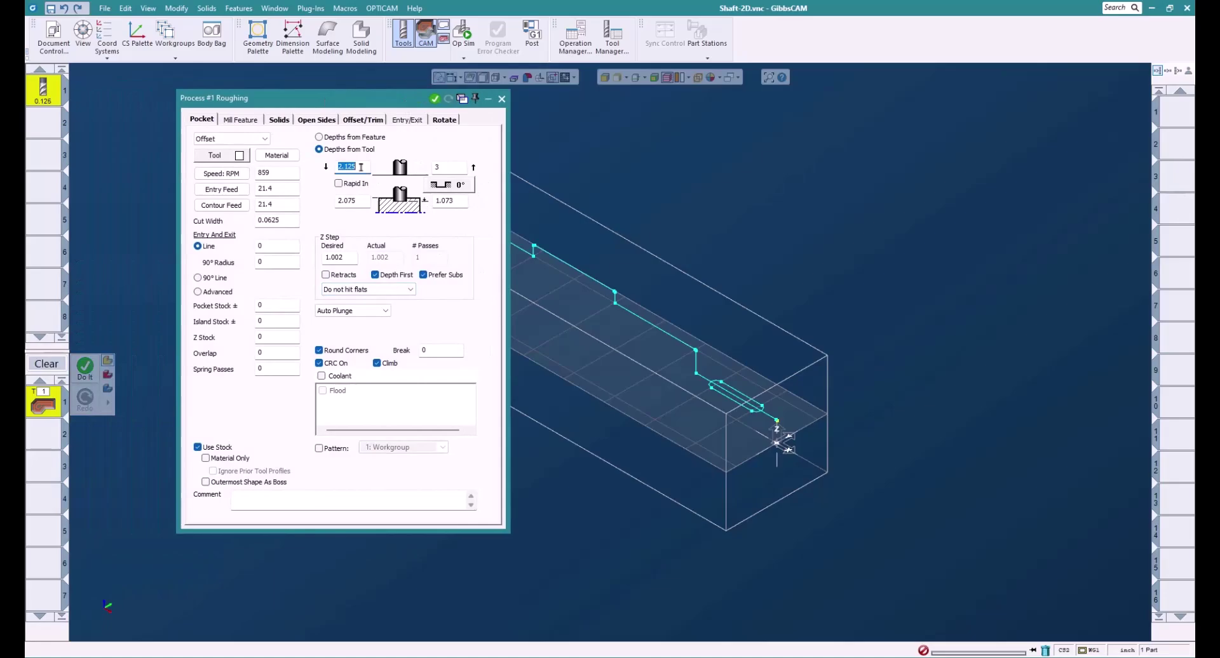
type("1")
key("Tab")
type("1")
double_click(362, 203)
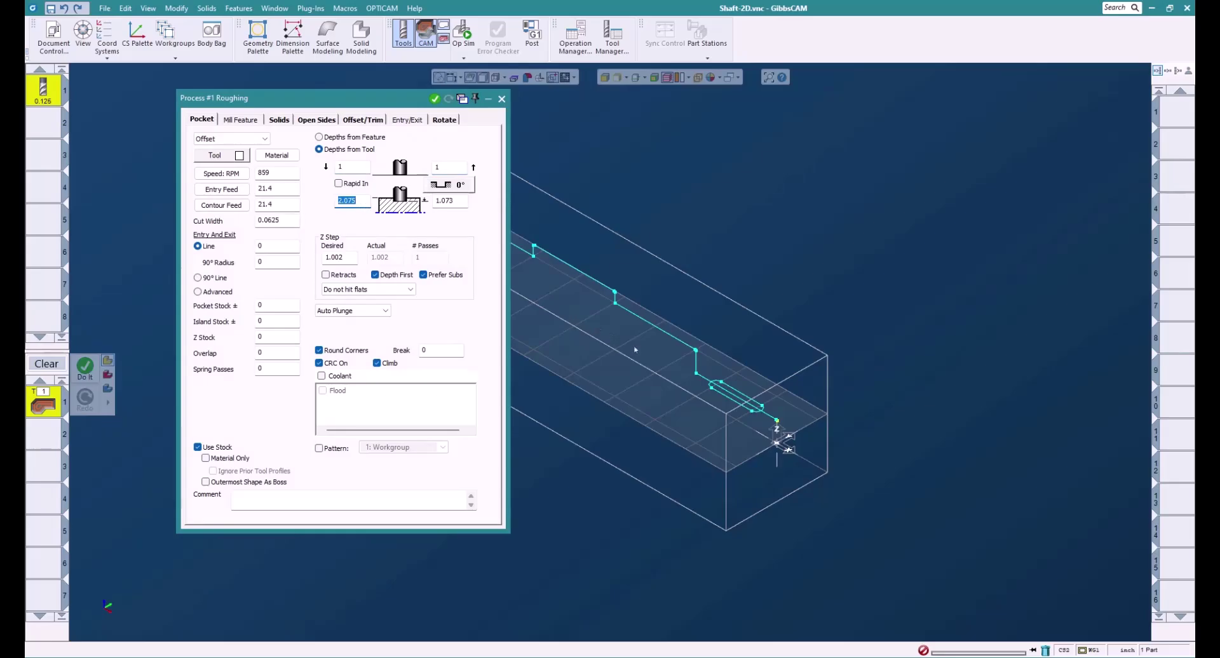
left_click(721, 381)
double_click(451, 201)
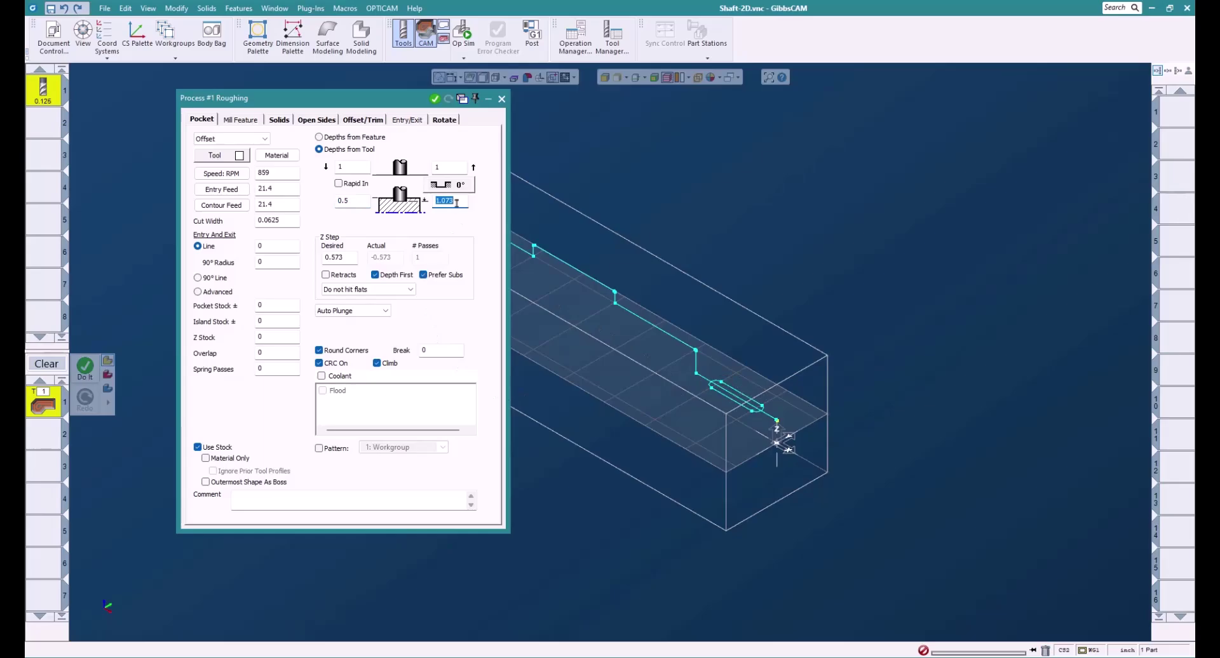
type(".3")
double_click(346, 257)
type(".05")
scroll(715, 429, "up", 2)
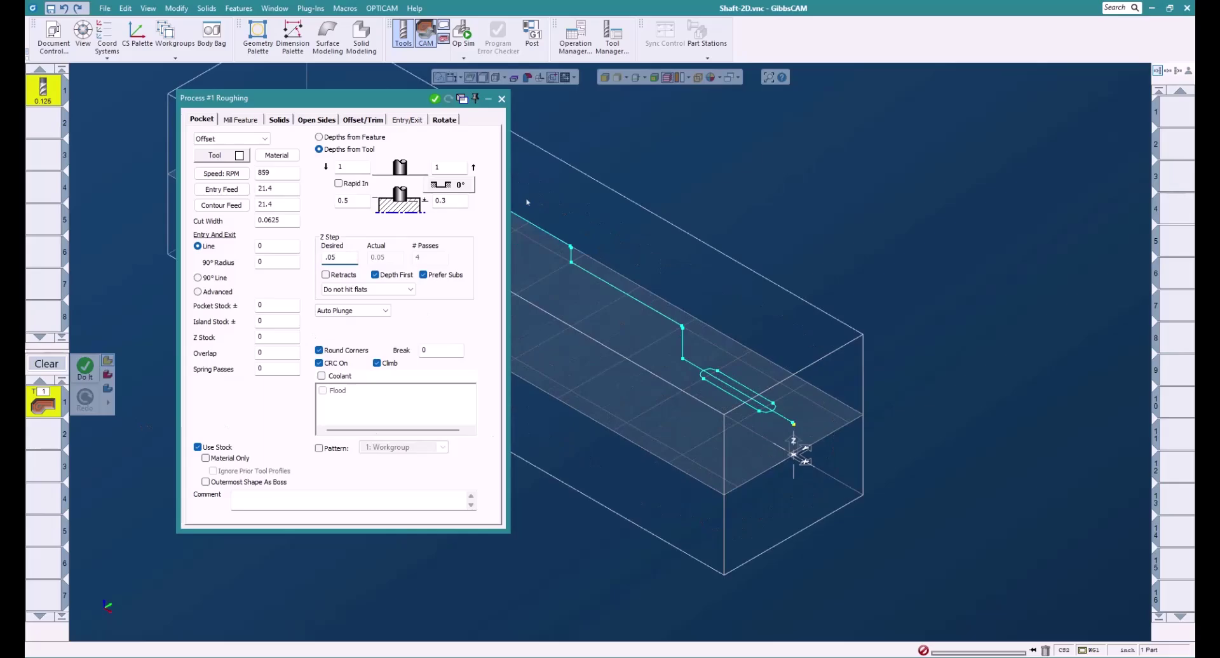
Duplicate the roughing 3 times at 90° about A, select the slot, and generate the toolpath.
left_click(444, 120)
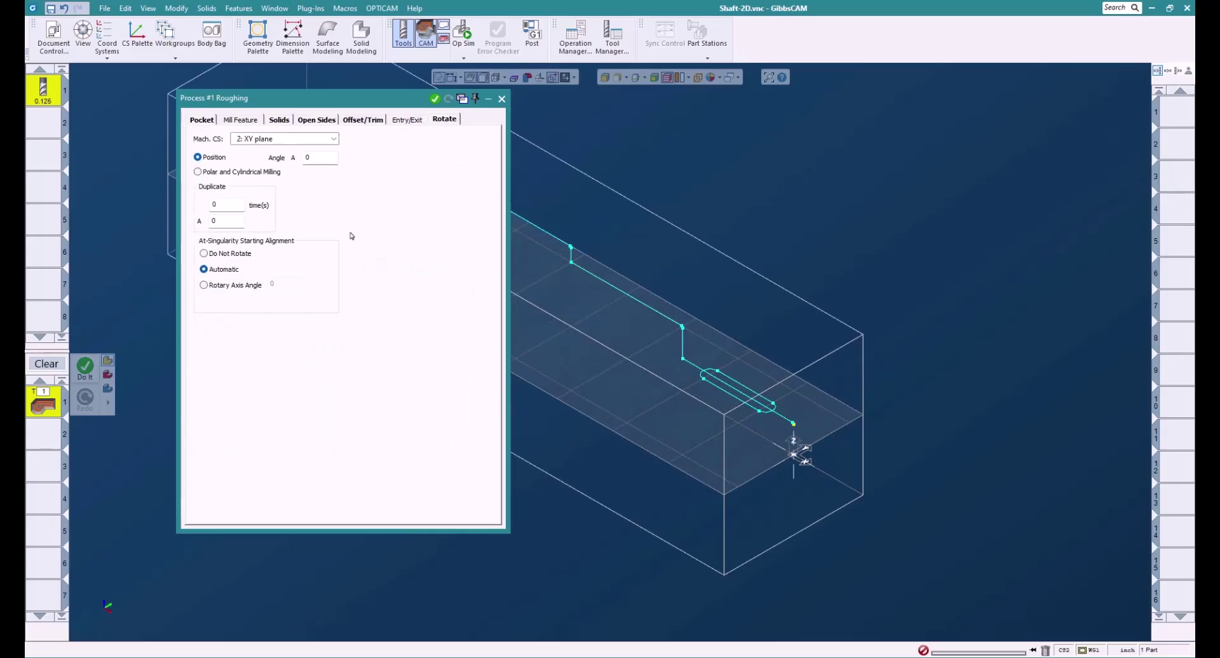
left_click(228, 207)
double_click(221, 221)
left_click(200, 119)
left_click(750, 392)
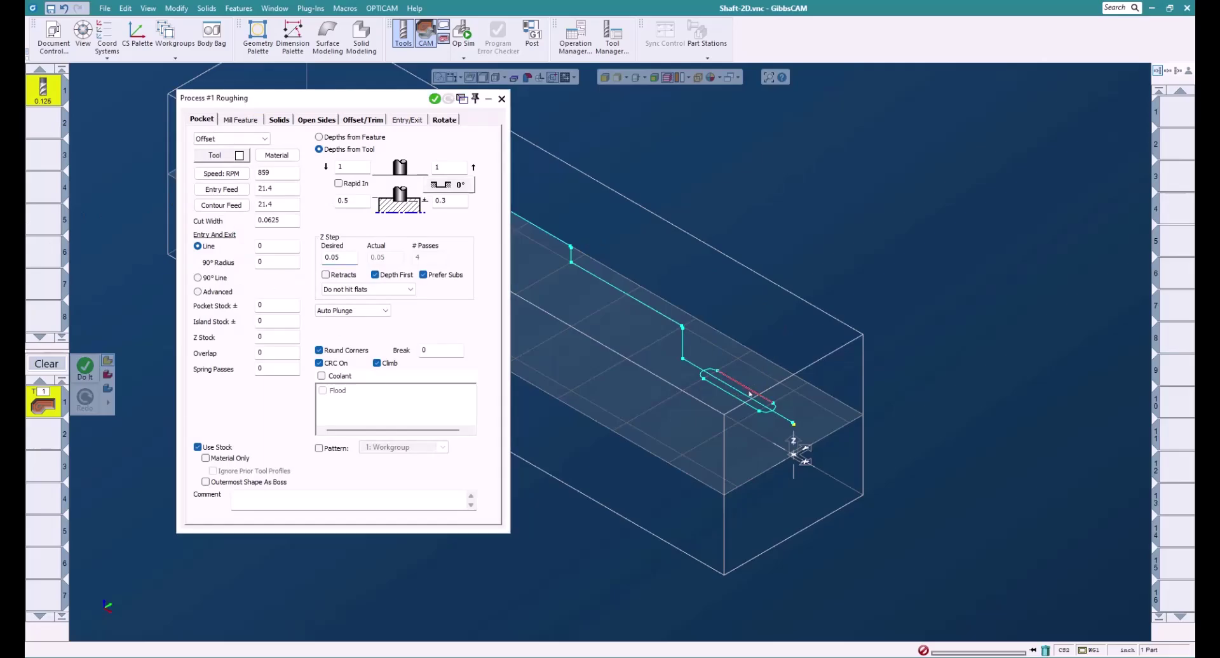
left_click(435, 100)
left_click(501, 99)
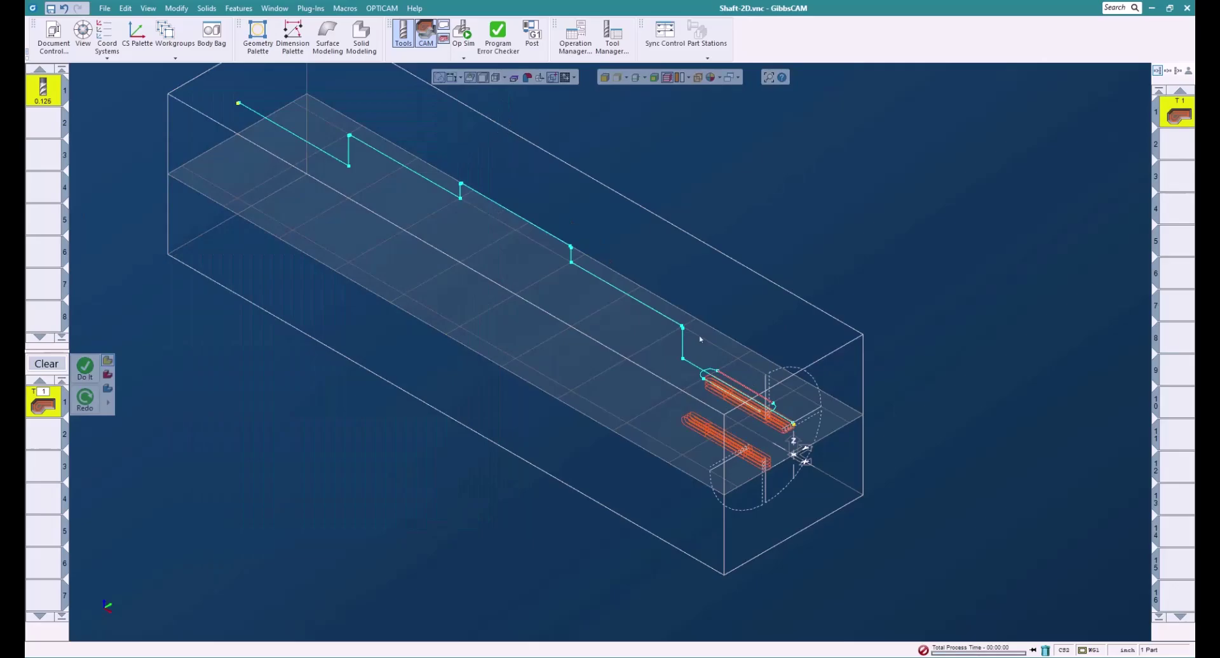
scroll(668, 411, "down", 1)
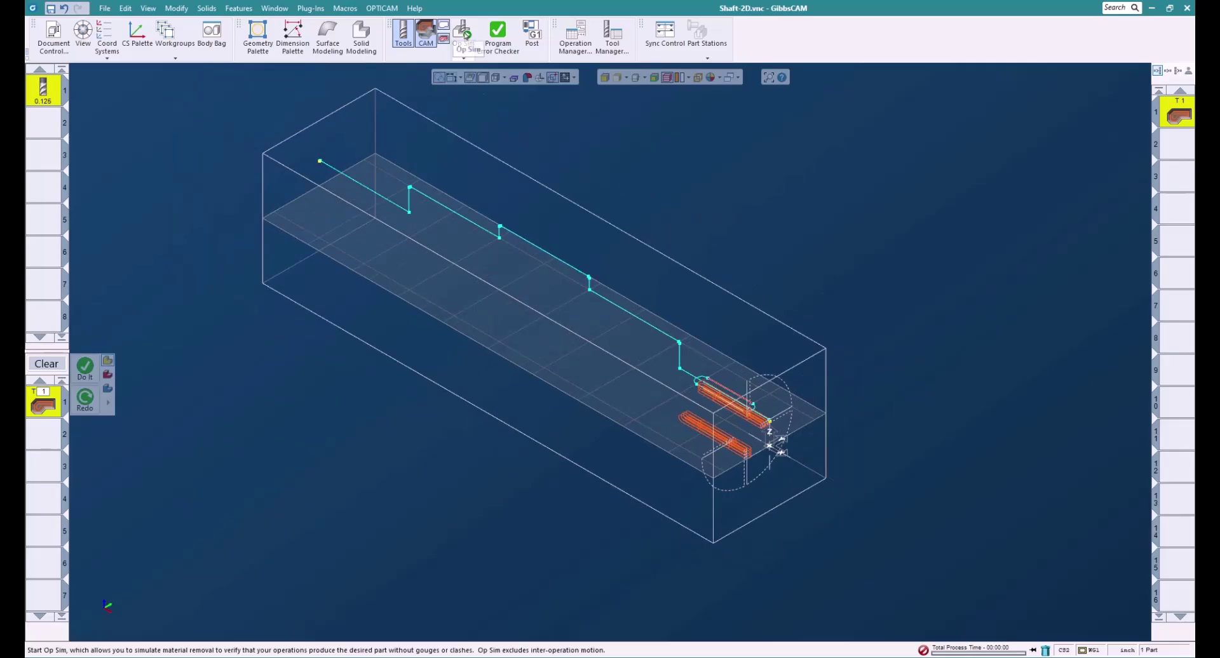
Run Op Sim to watch the end mill cut the first slot into the shaft's small end.
left_click(465, 33)
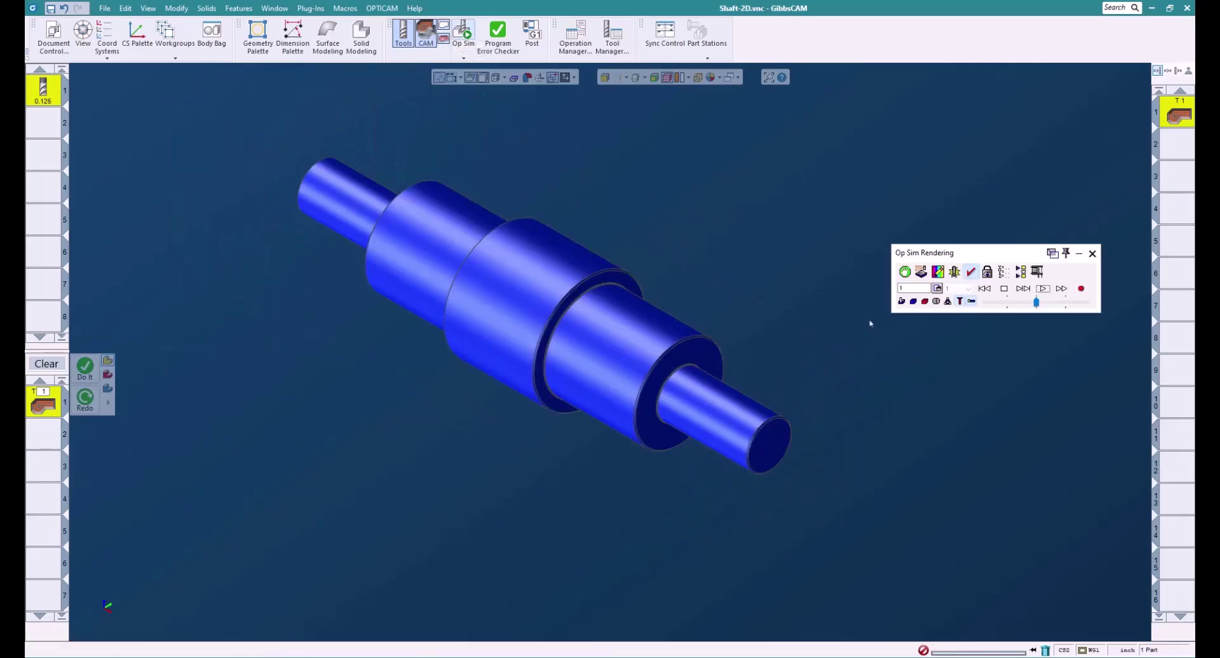
left_click(1041, 291)
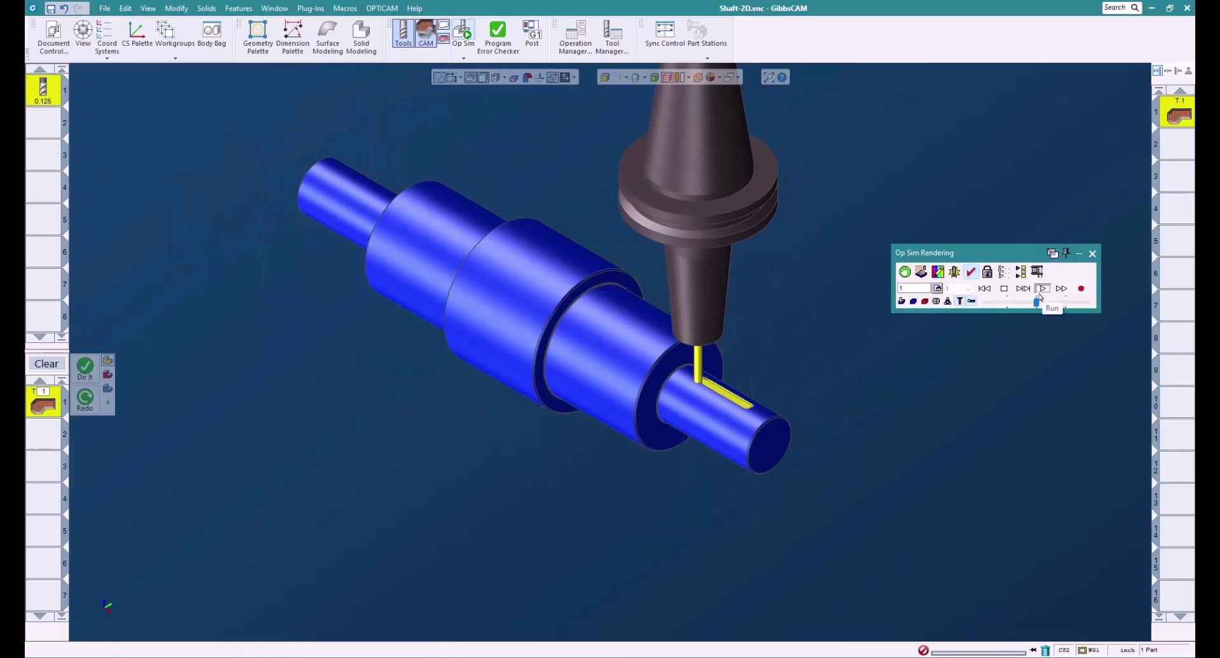